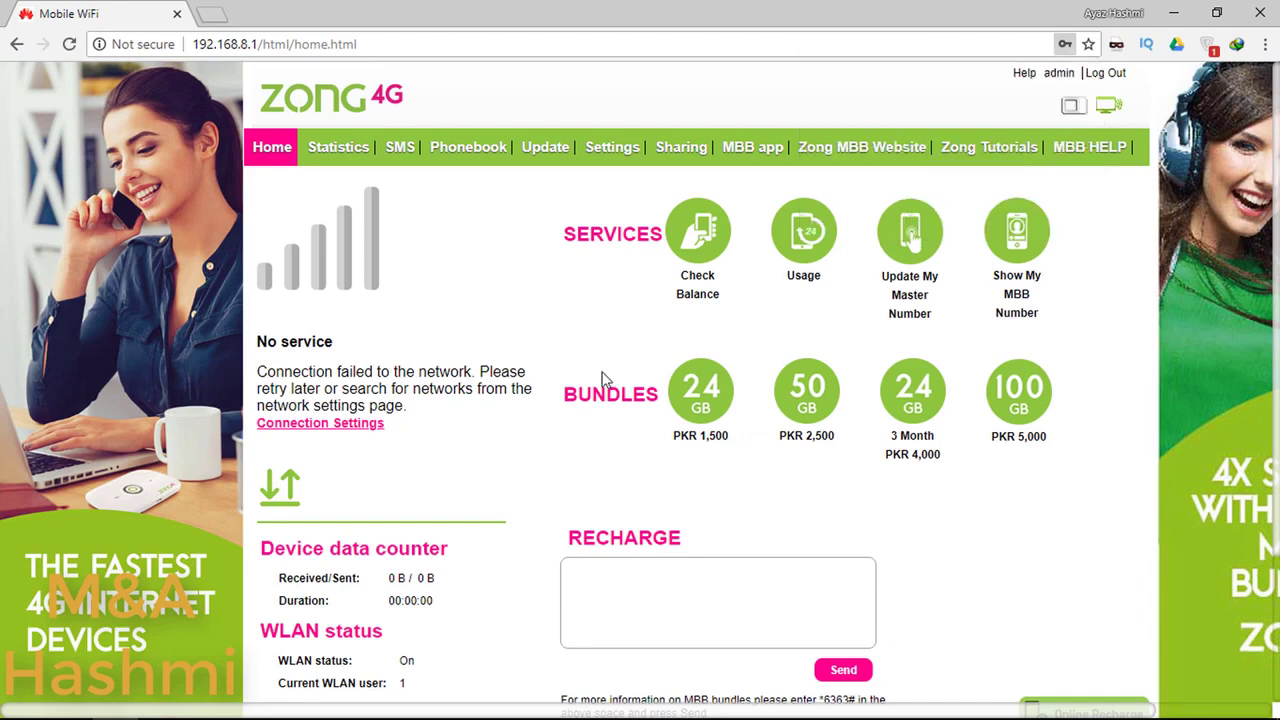
Step: Set aside the Zong router home page showing 'No service' by minimizing Chrome
{"action": "left_click_drag", "start_coordinate": [356, 328], "coordinate": [248, 211]}
{"action": "left_click", "coordinate": [287, 345]}
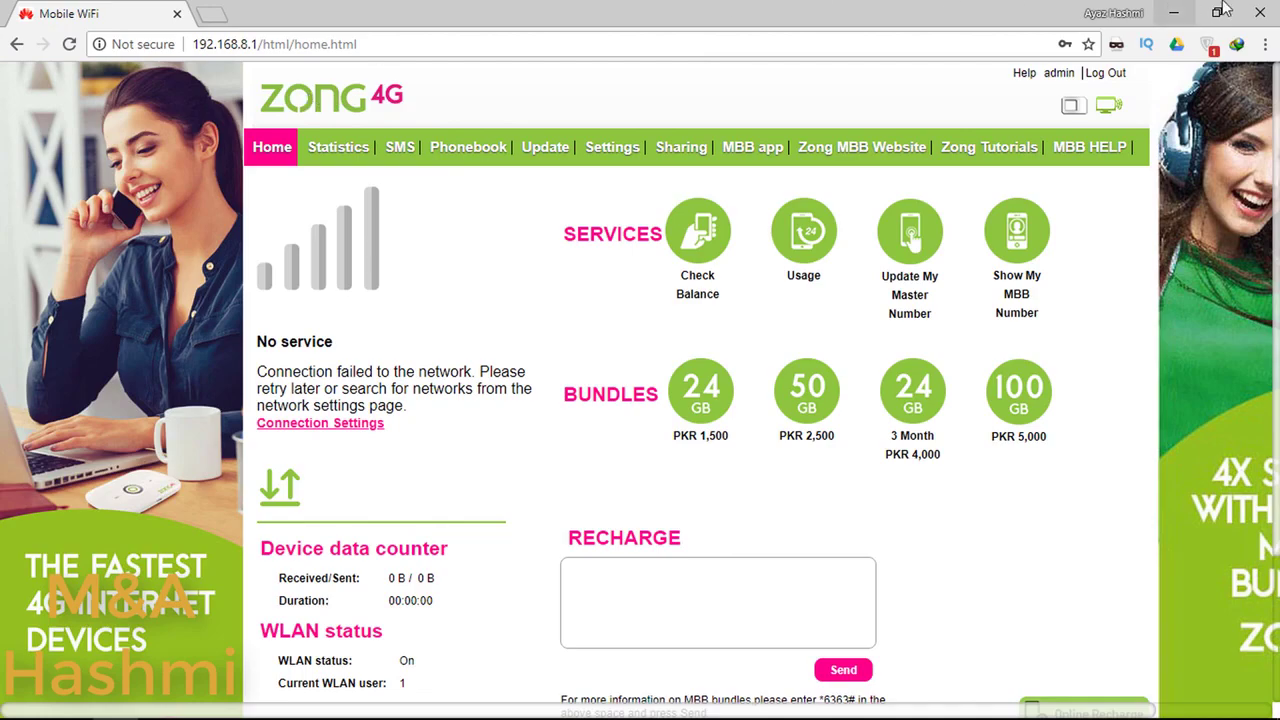
{"action": "left_click", "coordinate": [1173, 13]}
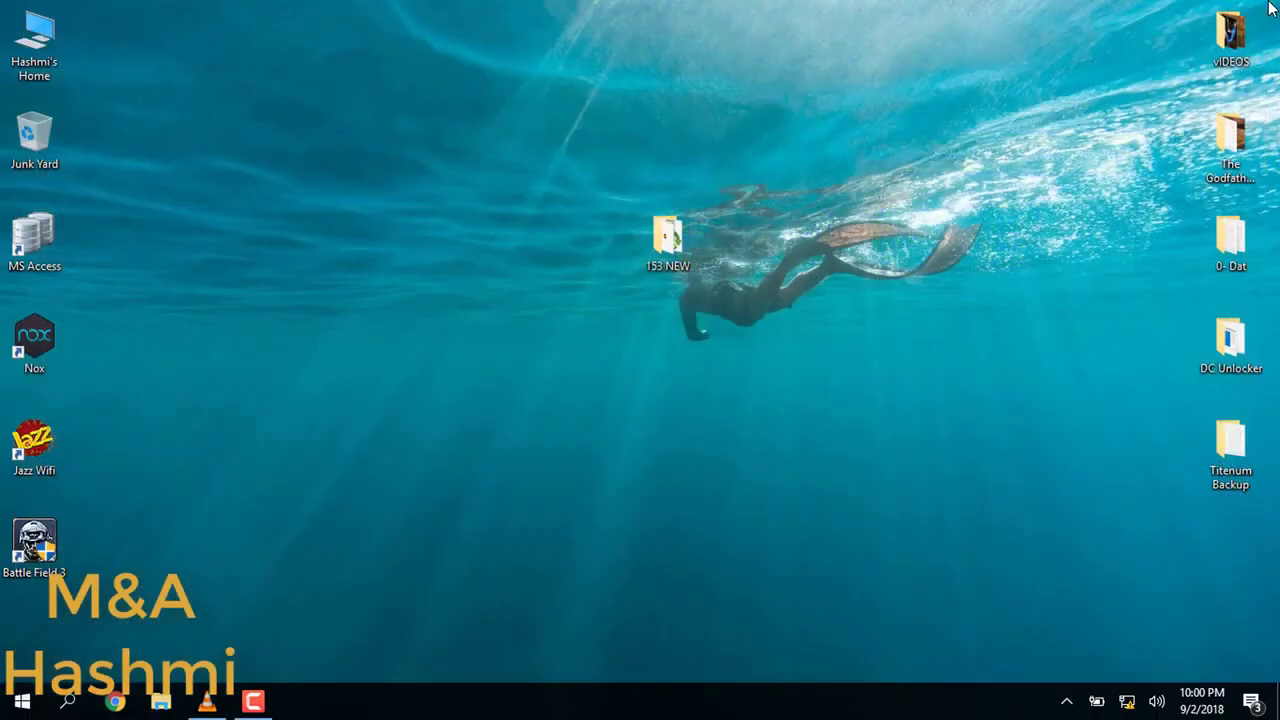
Step: Open the DC Unlocker folder and run dc-unlocker2client as administrator
{"action": "double_click", "coordinate": [1231, 343]}
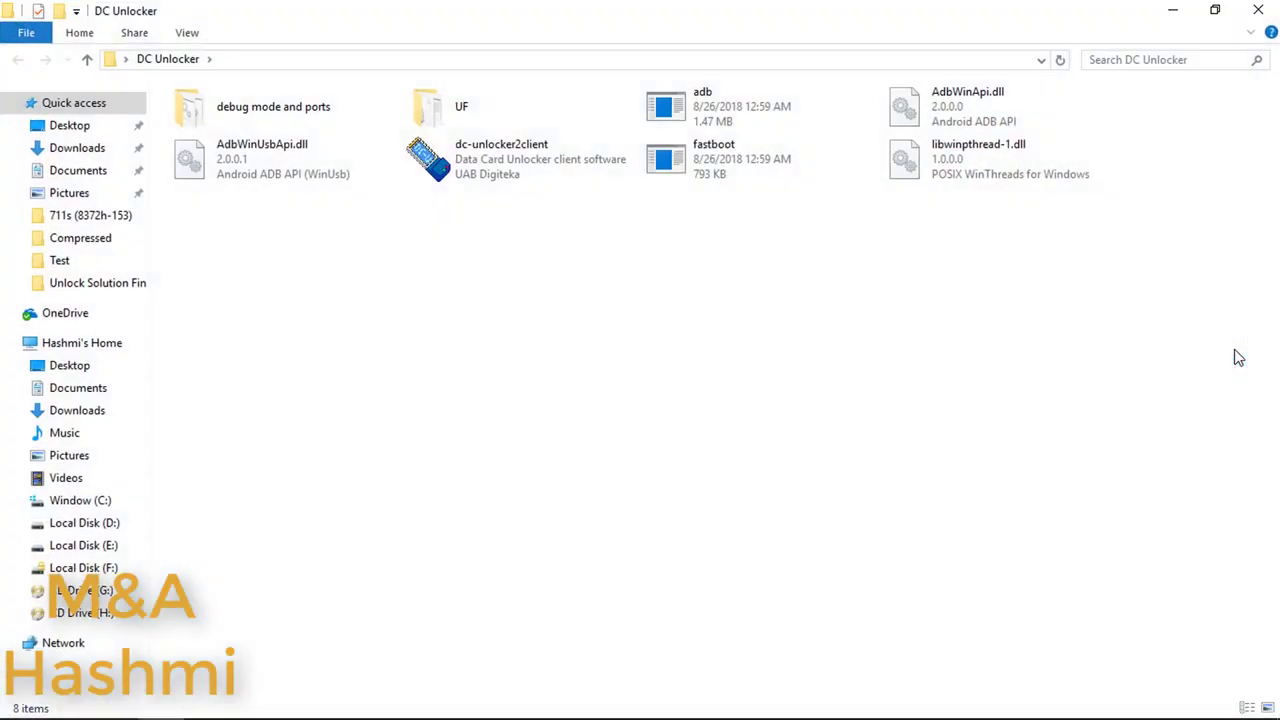
{"action": "left_click", "coordinate": [471, 158]}
{"action": "right_click", "coordinate": [476, 165]}
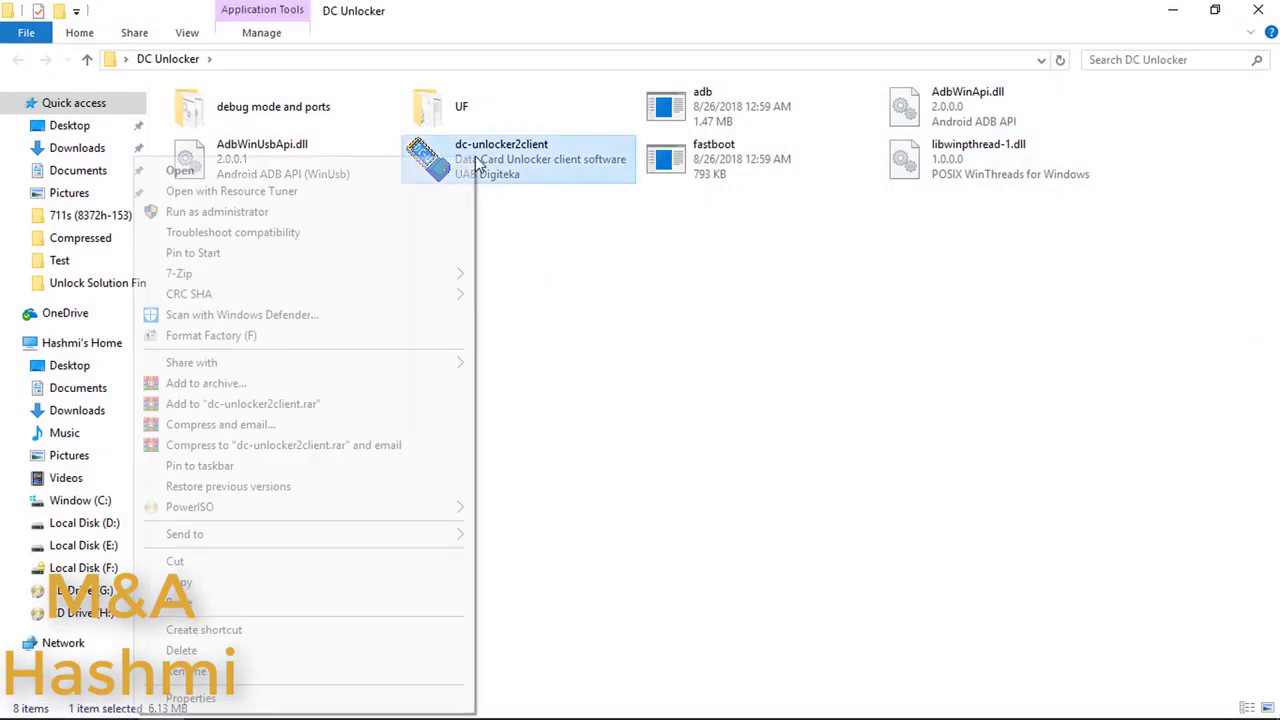
{"action": "left_click", "coordinate": [322, 207]}
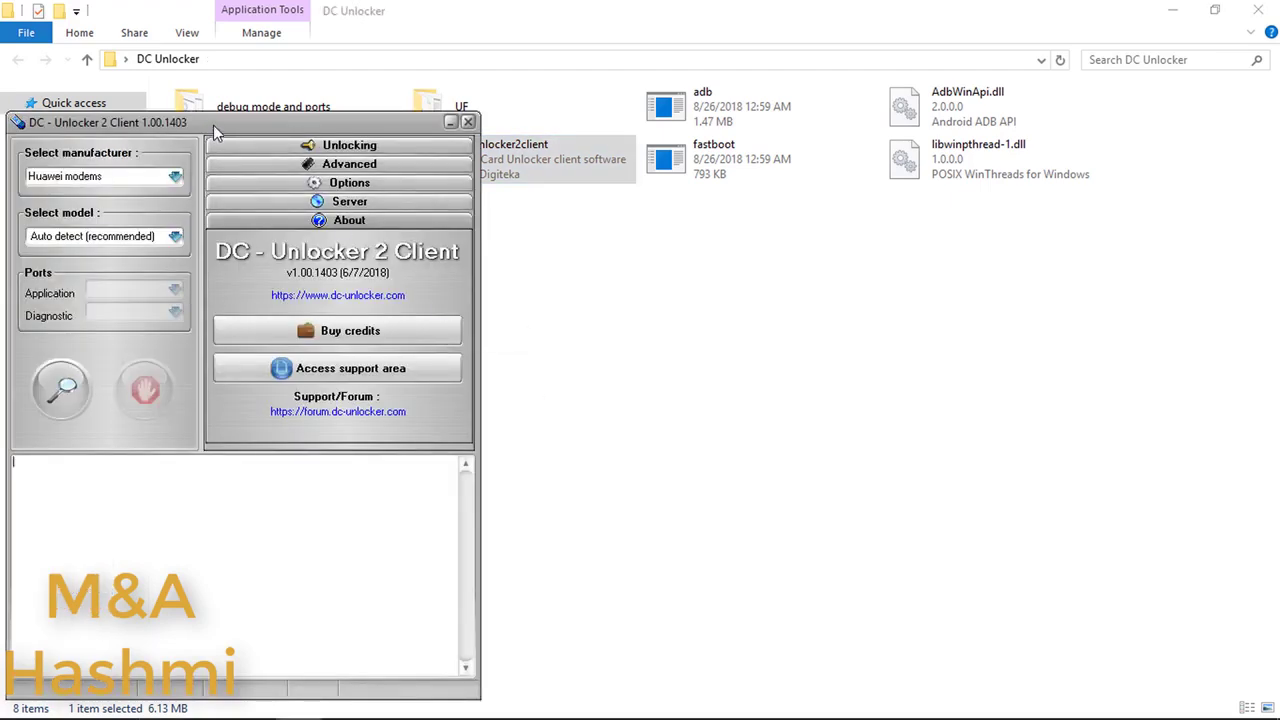
Step: Center the DC-Unlocker window and start Huawei modem detection with the magnifier button
{"action": "left_click_drag", "start_coordinate": [213, 125], "coordinate": [636, 98]}
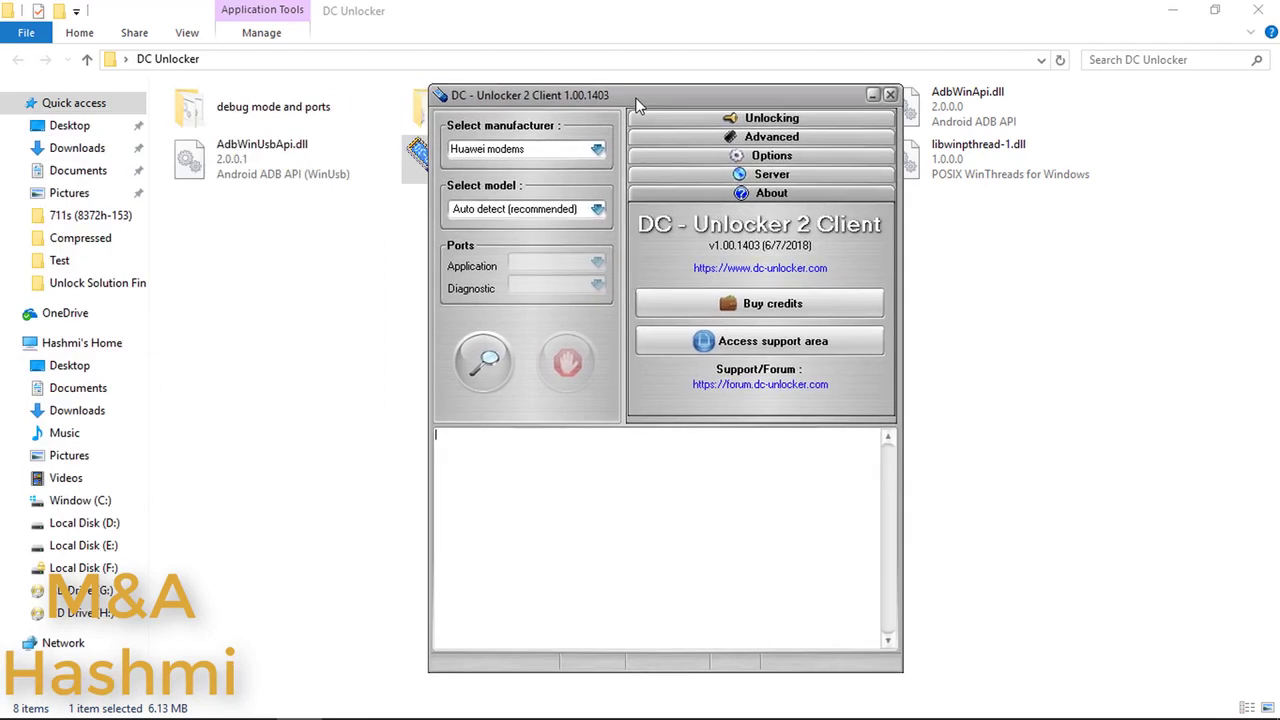
{"action": "left_click", "coordinate": [480, 366]}
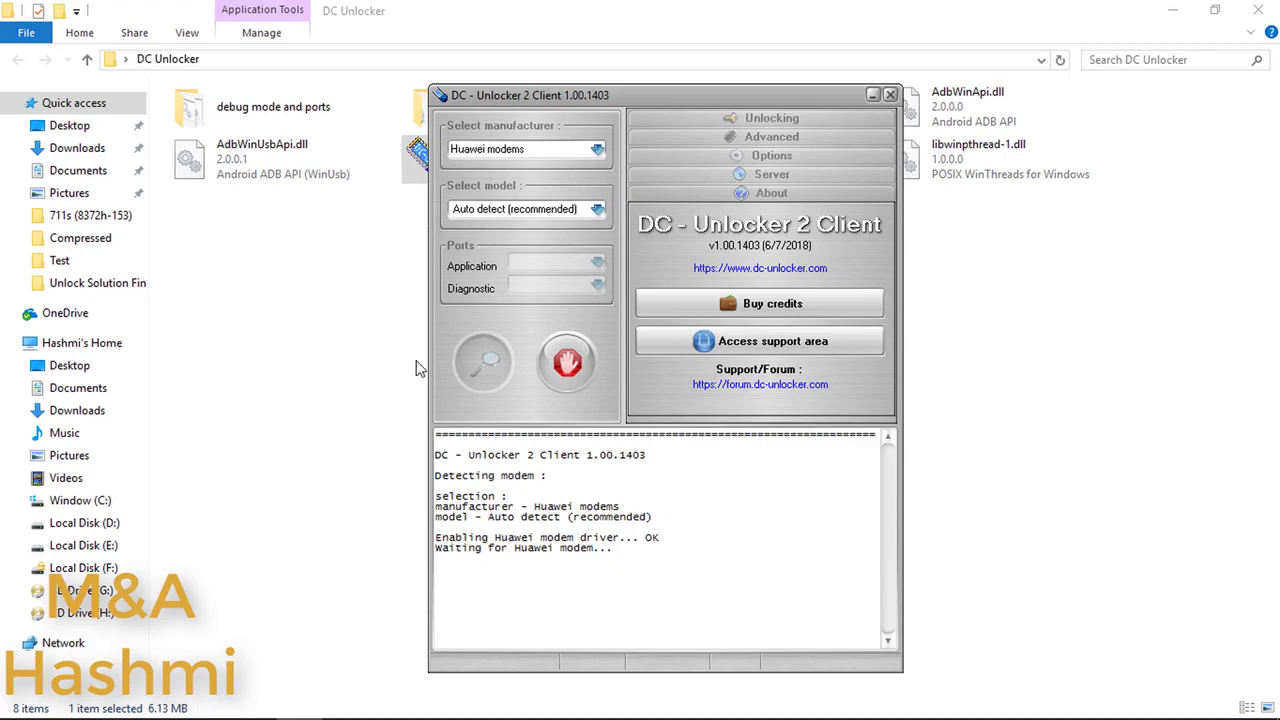
Step: Run sw_debug_mode from the 'debug mode and ports' folder and close its command window
{"action": "left_click", "coordinate": [312, 290]}
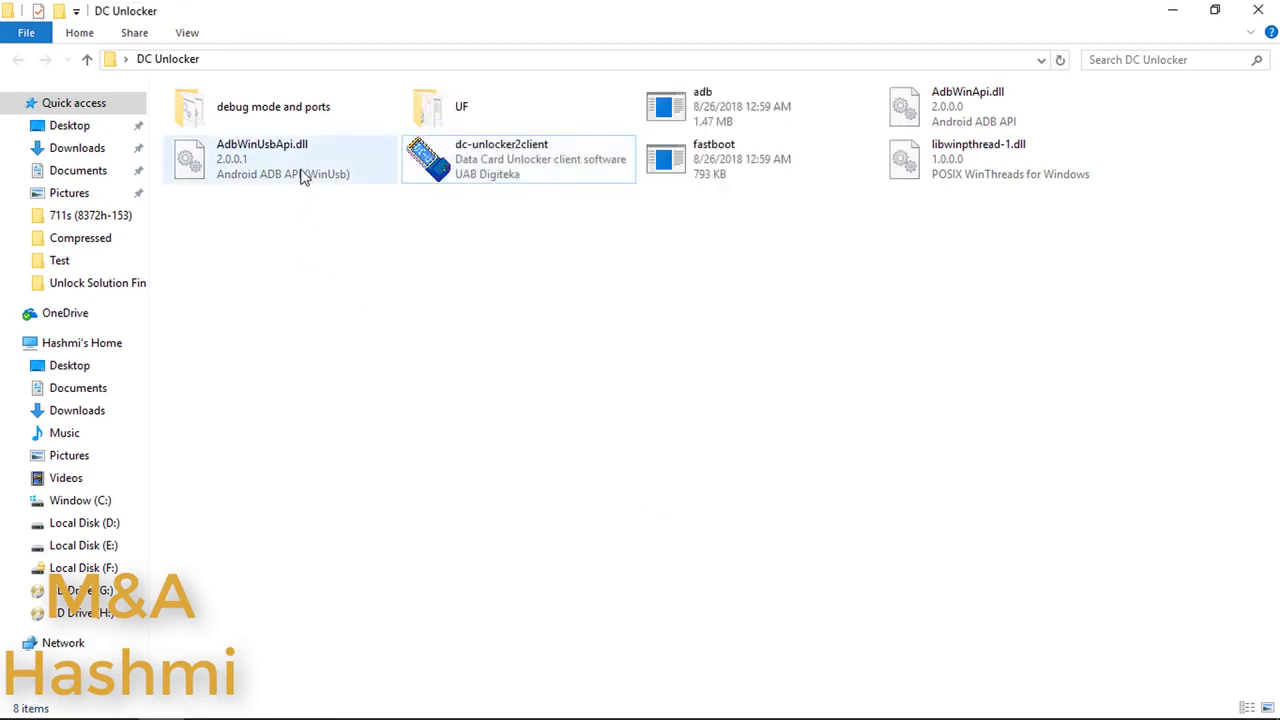
{"action": "double_click", "coordinate": [275, 118]}
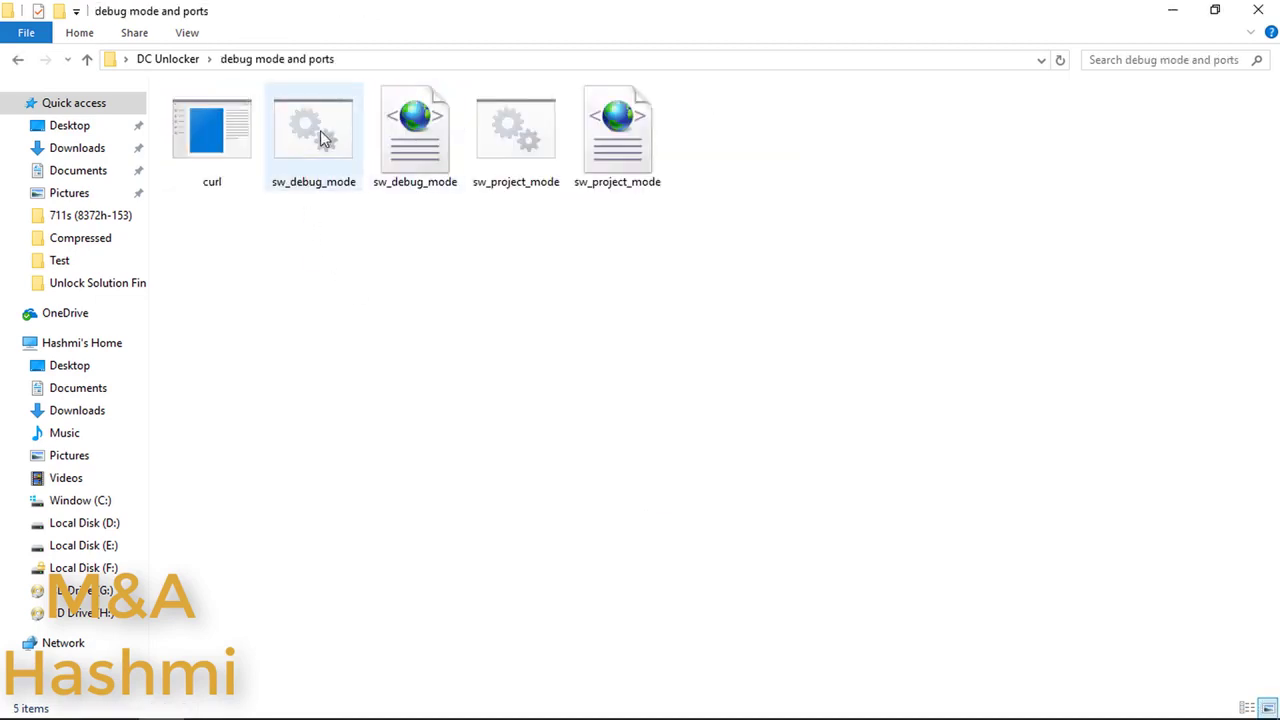
{"action": "double_click", "coordinate": [318, 135]}
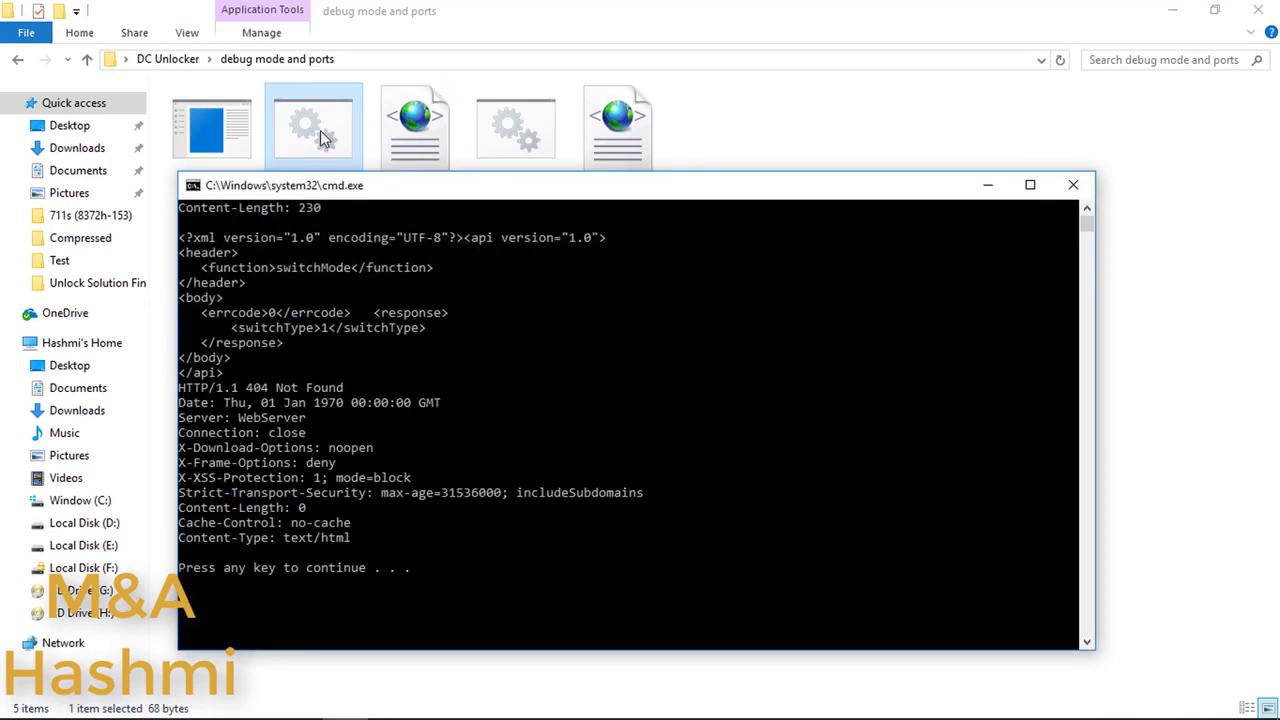
{"action": "key", "text": "Return"}
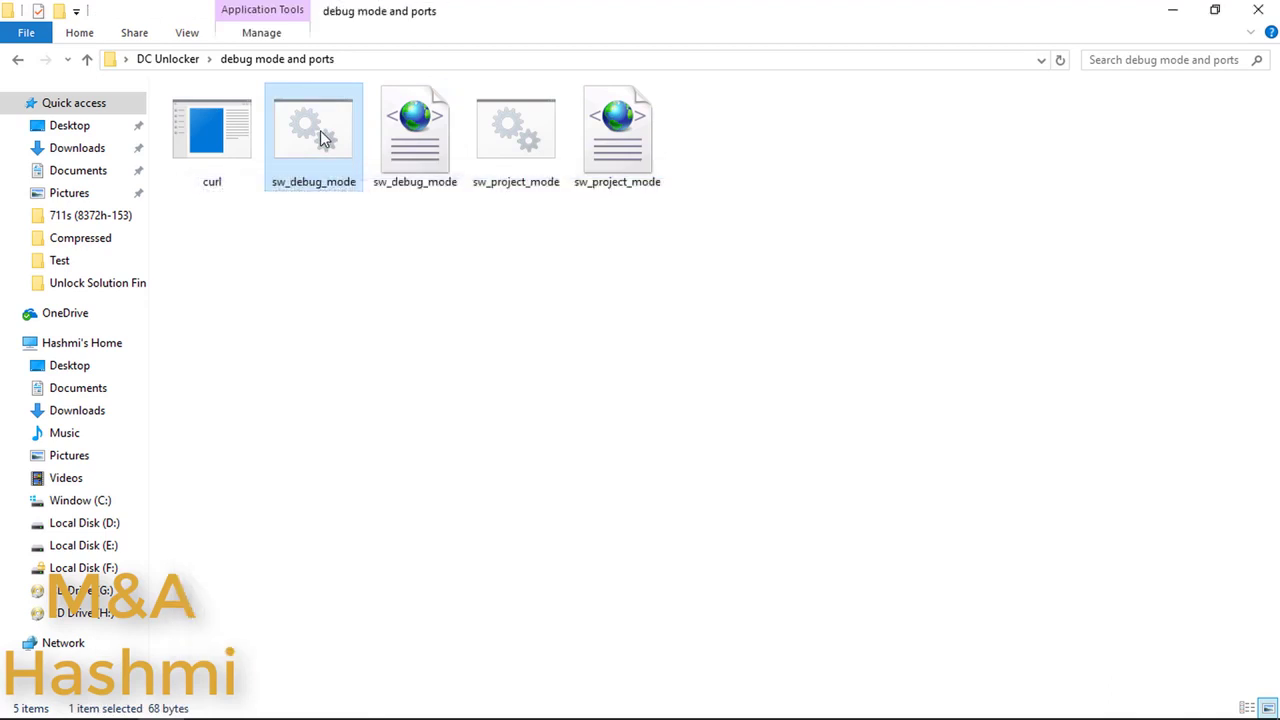
Step: Refresh the folder listing and return to the DC Unlocker folder
{"action": "right_click", "coordinate": [463, 331]}
{"action": "left_click", "coordinate": [373, 404]}
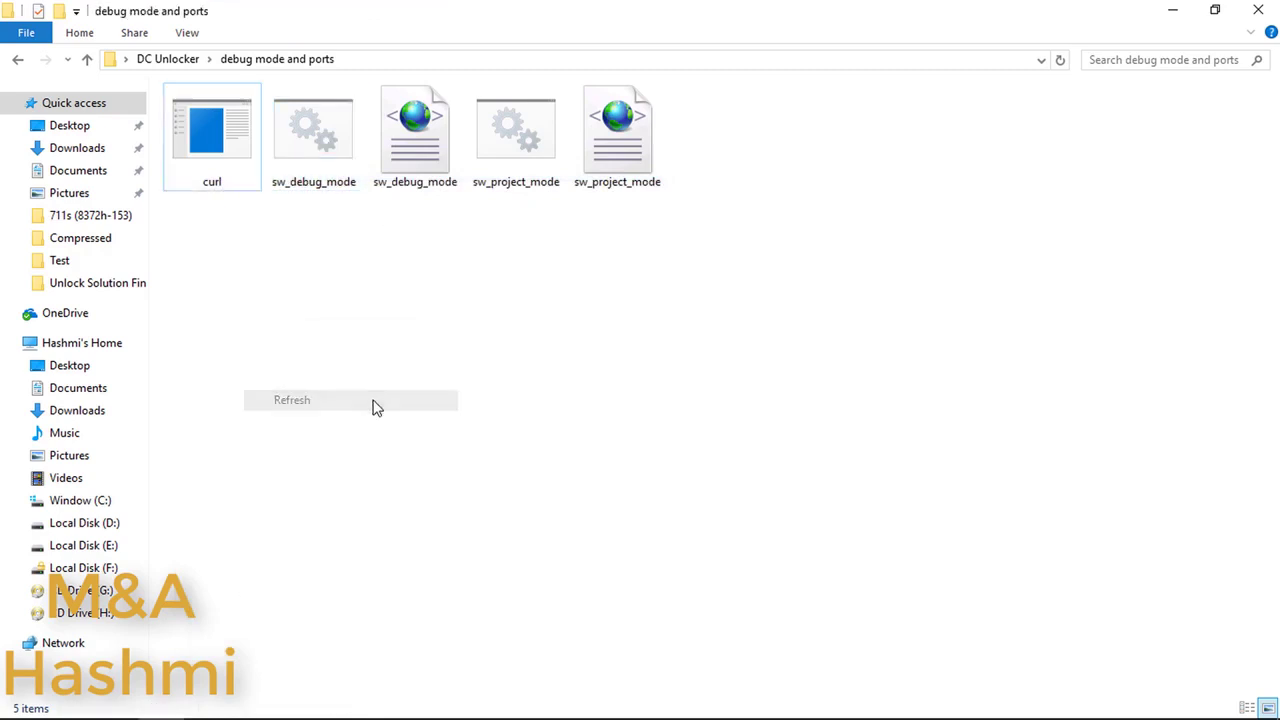
{"action": "key", "text": "BackSpace"}
Step: Restore DC-Unlocker, check the Locked (Card Lock) SIM status, and enter at^godload in the console
{"action": "mouse_move", "coordinate": [407, 711]}
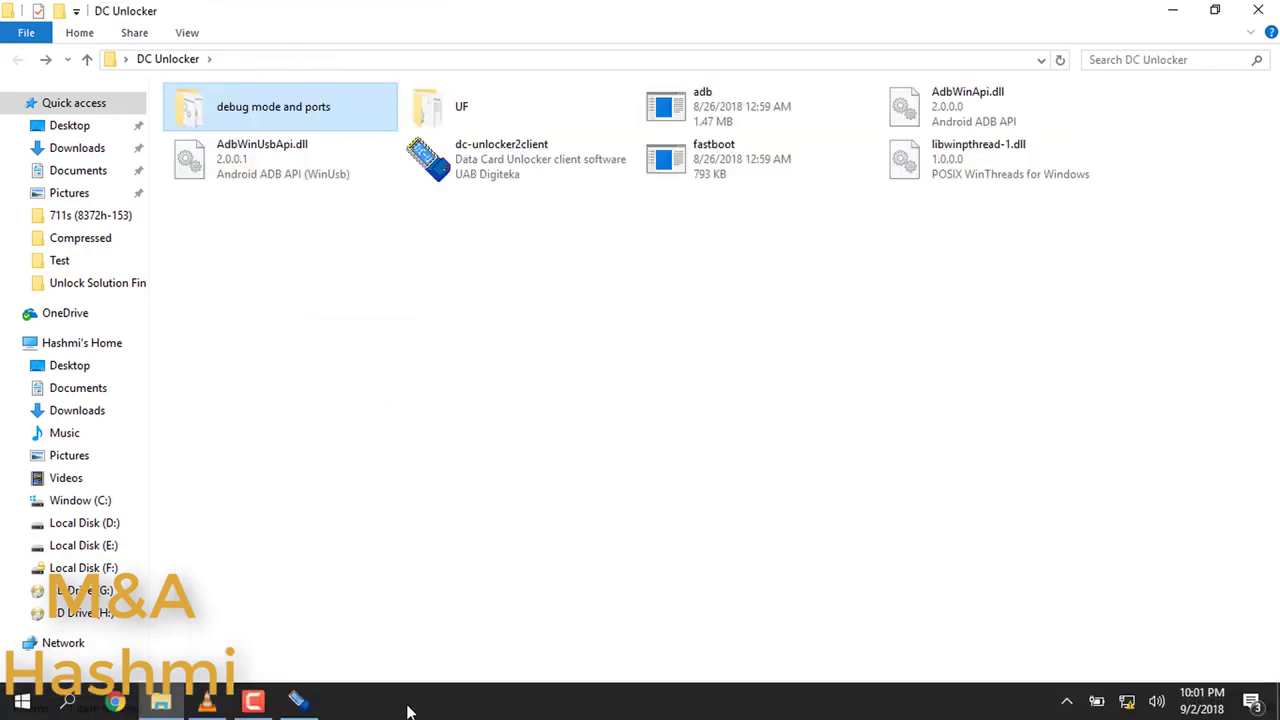
{"action": "left_click", "coordinate": [298, 702]}
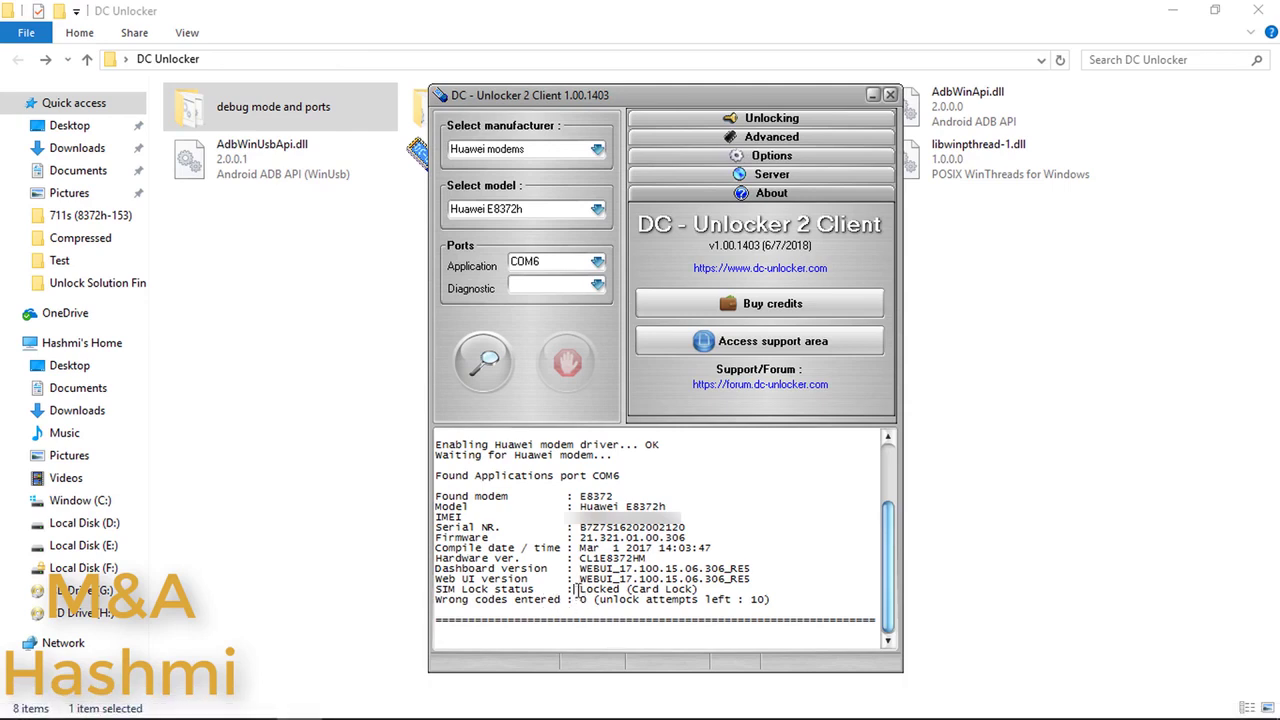
{"action": "mouse_move", "coordinate": [575, 589]}
{"action": "left_mouse_down"}
{"action": "mouse_move", "coordinate": [710, 590]}
{"action": "mouse_move", "coordinate": [578, 590]}
{"action": "left_mouse_up"}
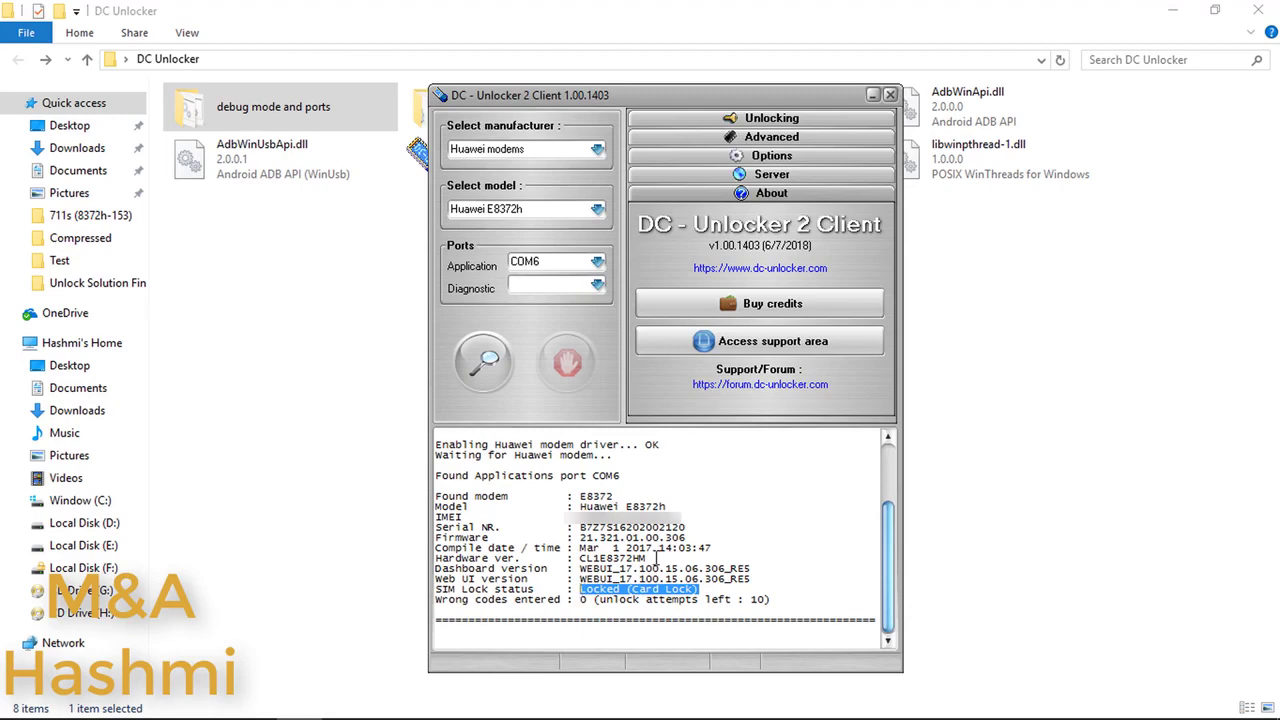
{"action": "left_click", "coordinate": [656, 557]}
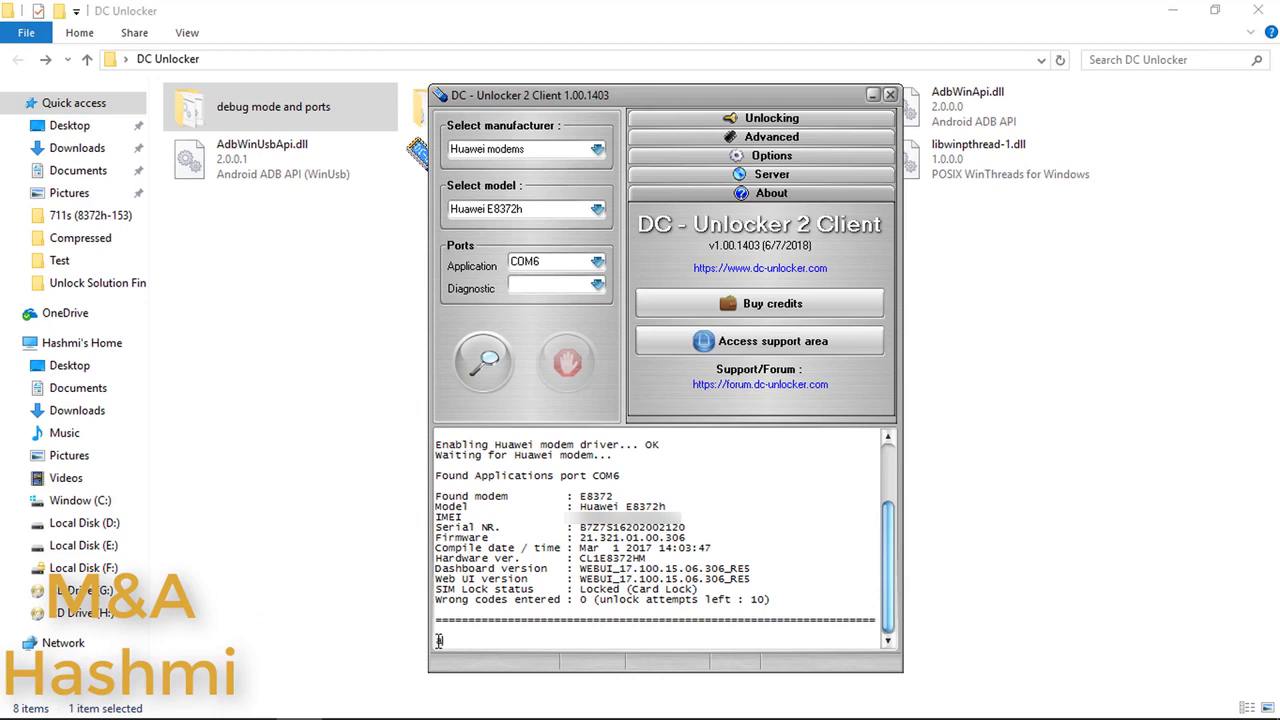
{"action": "type", "text": "^godload"}
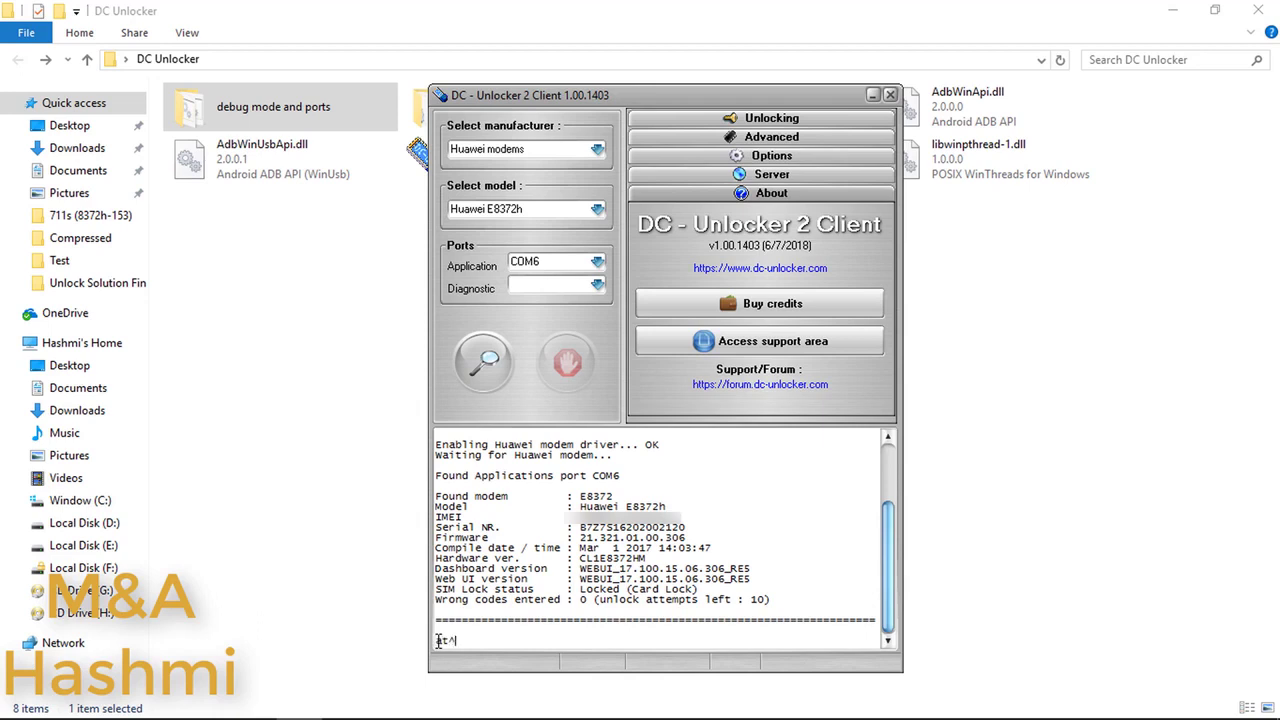
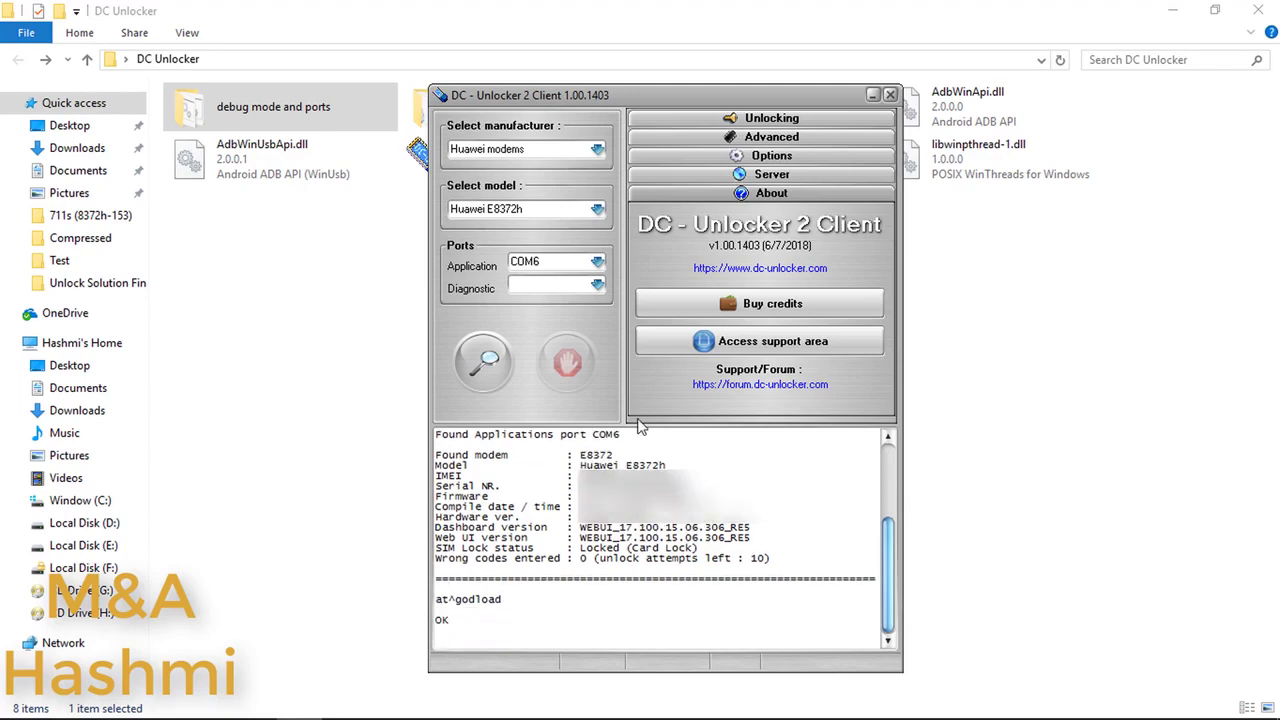
Step: Minimize DC-Unlocker and every other window with Win+D to reveal the desktop
{"action": "mouse_move", "coordinate": [640, 718]}
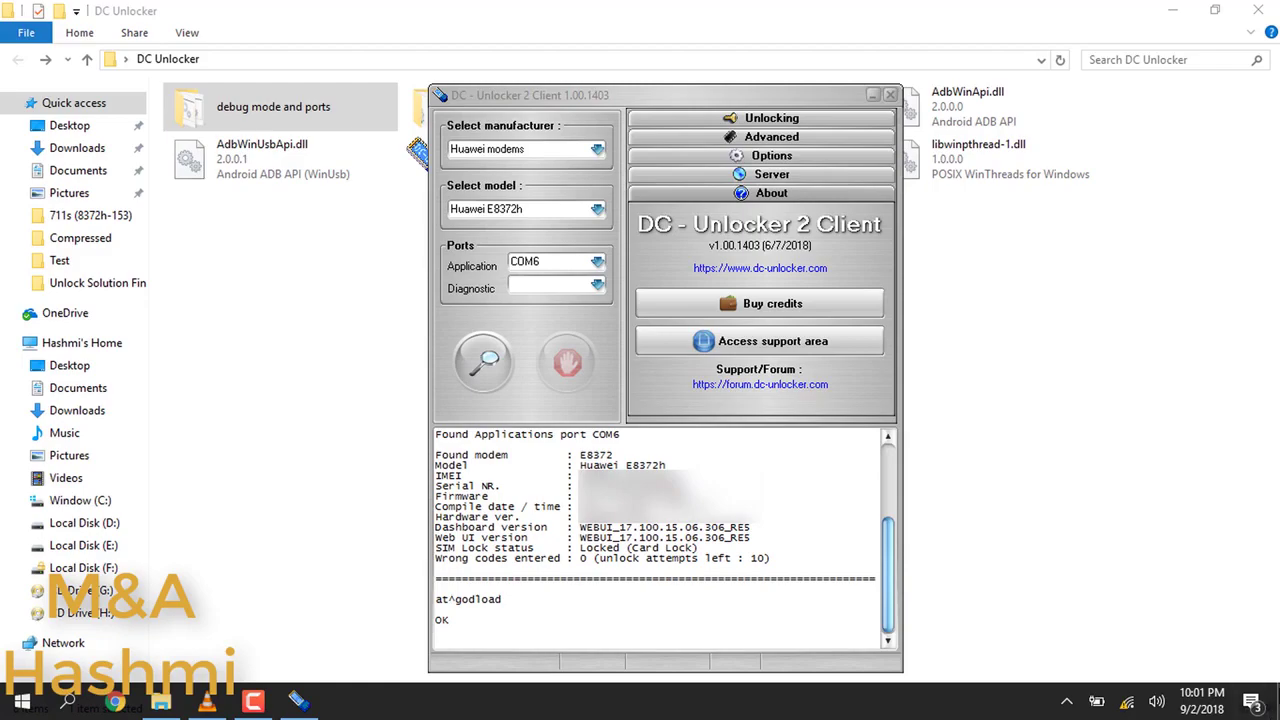
{"action": "key", "text": "super+d"}
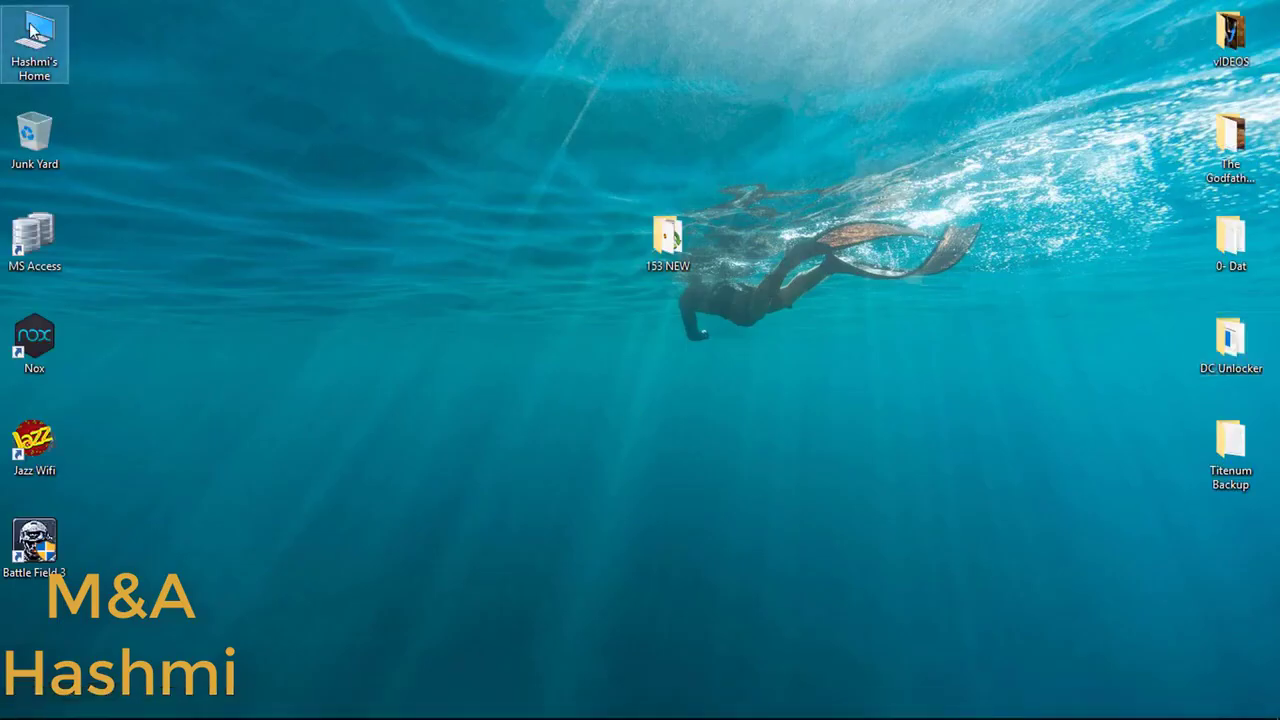
Step: In Device Manager under This PC > Manage, confirm the modem ports on COM3 and COM4
{"action": "right_click", "coordinate": [30, 26]}
{"action": "left_click", "coordinate": [46, 78]}
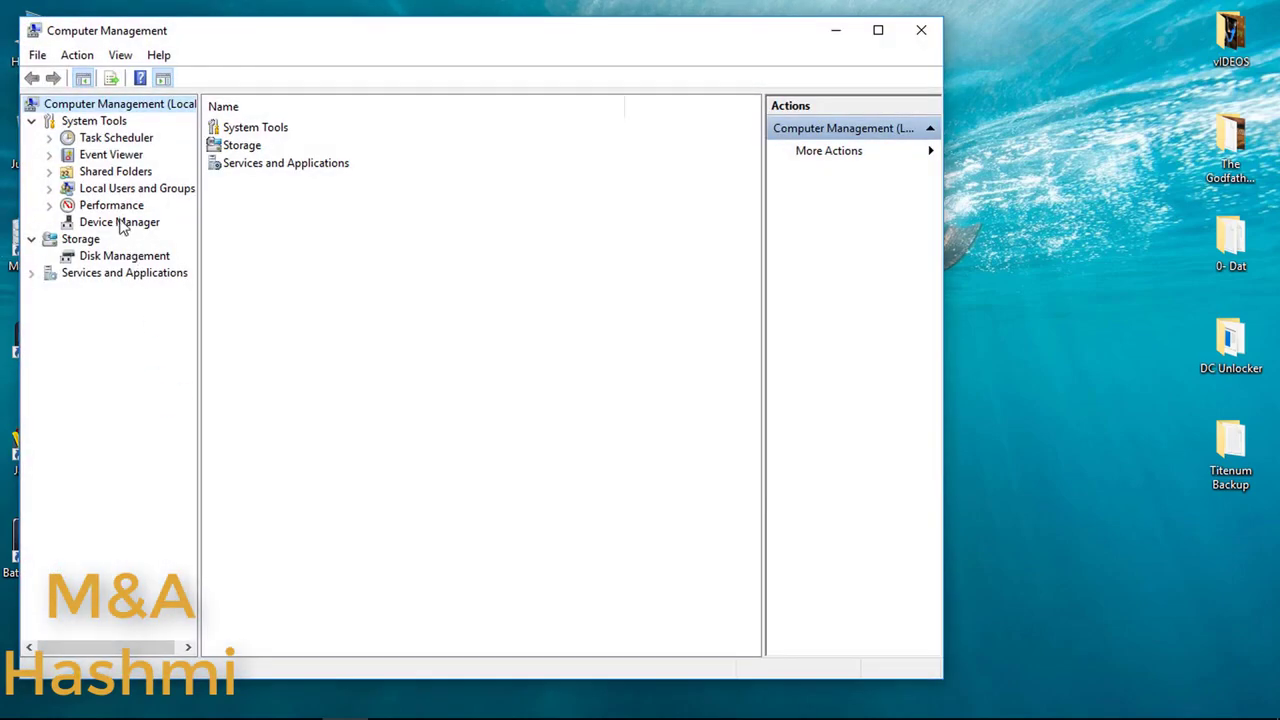
{"action": "left_click", "coordinate": [120, 222]}
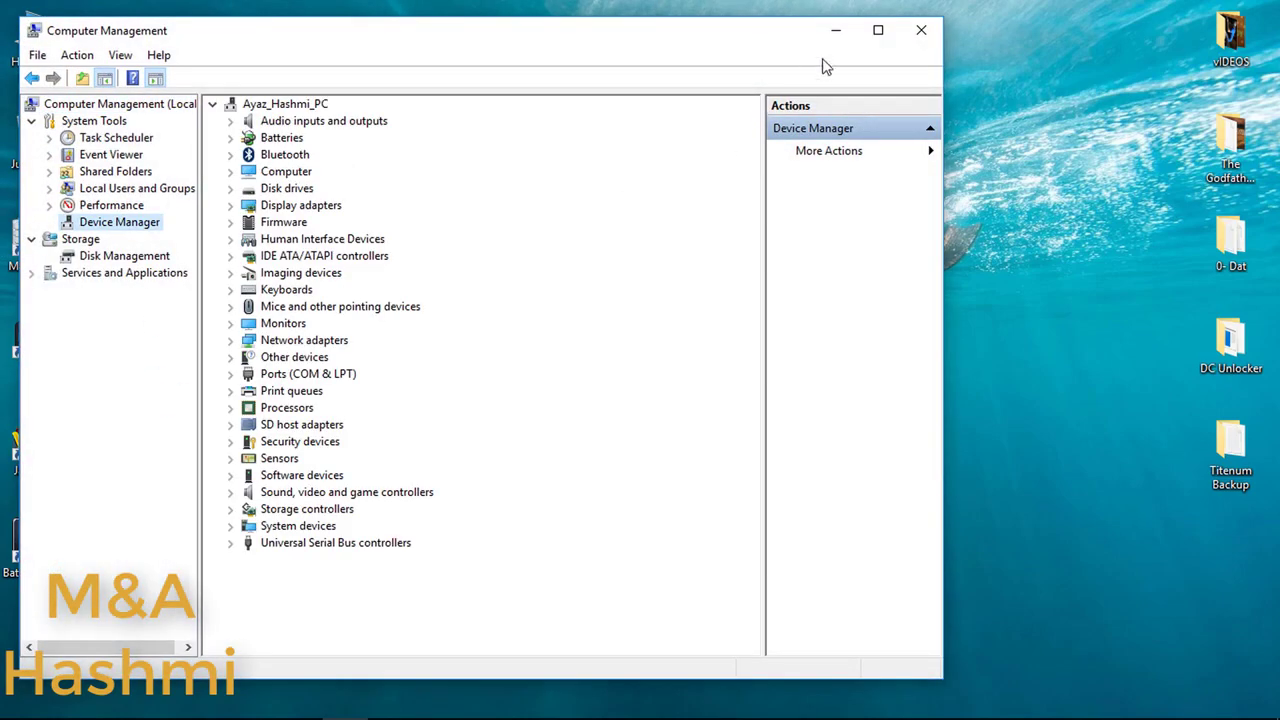
{"action": "left_click", "coordinate": [873, 32]}
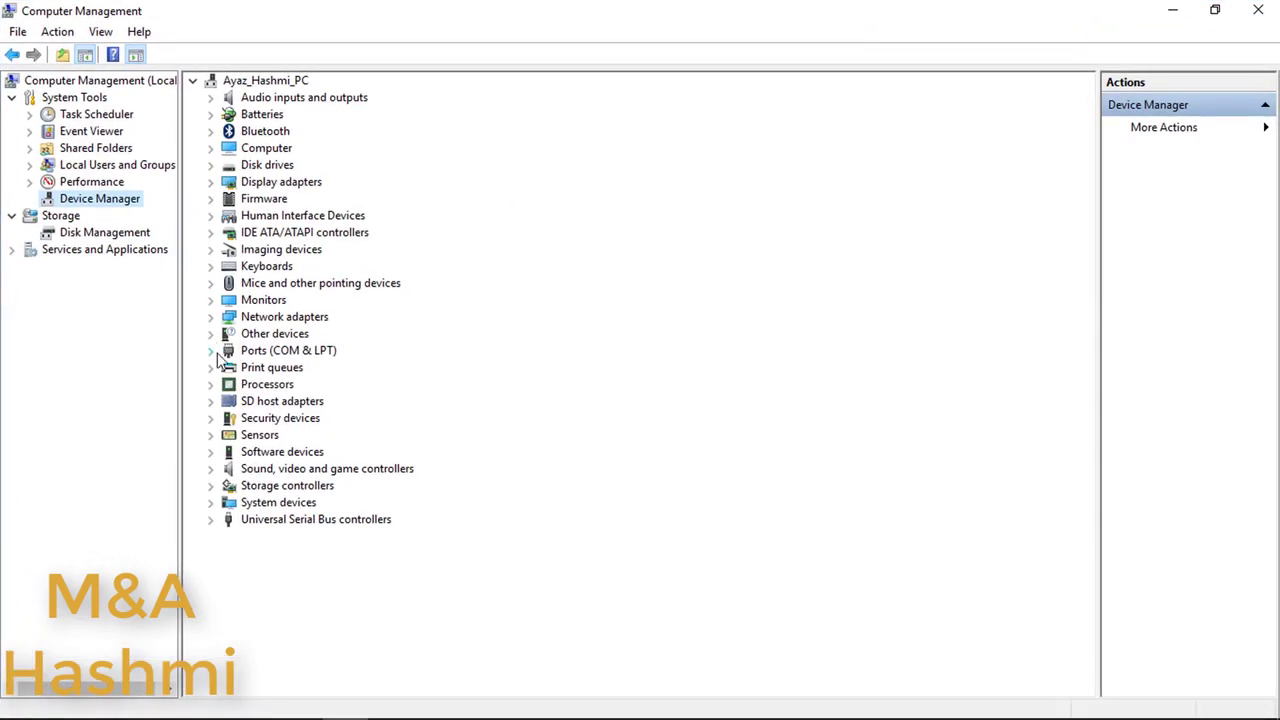
{"action": "left_click", "coordinate": [214, 352]}
{"action": "left_click", "coordinate": [424, 371]}
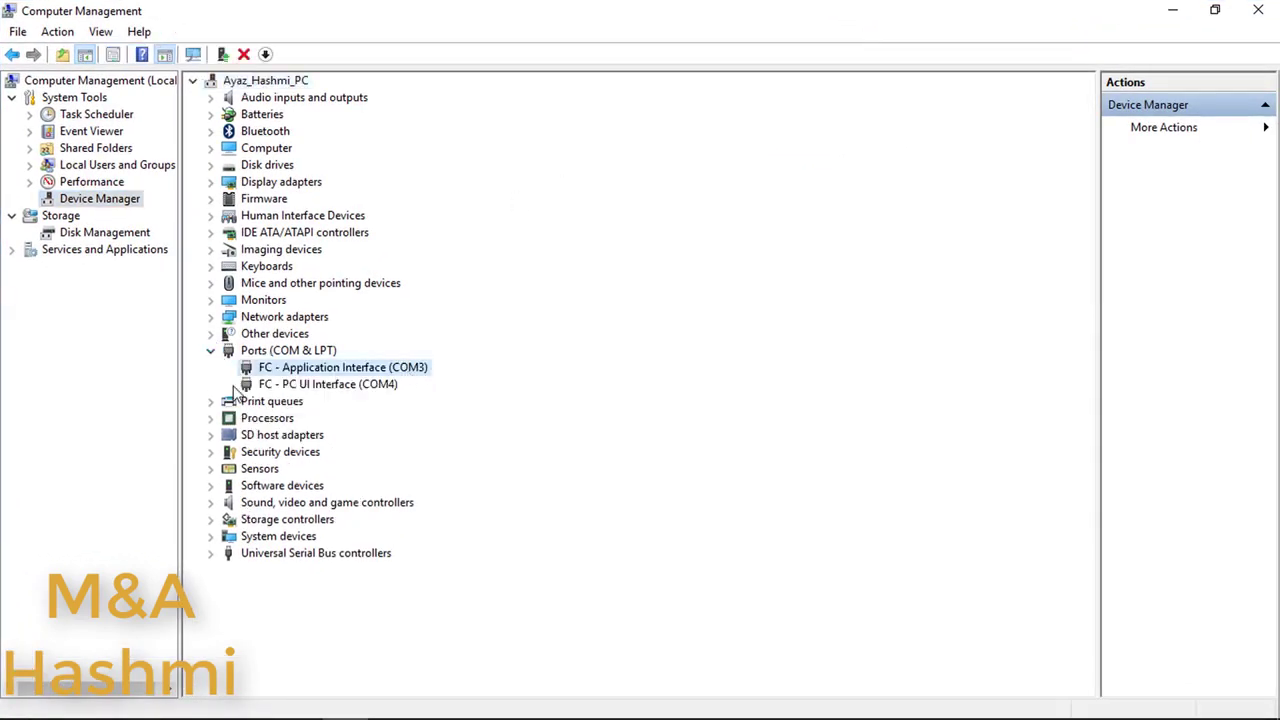
{"action": "left_click", "coordinate": [340, 388]}
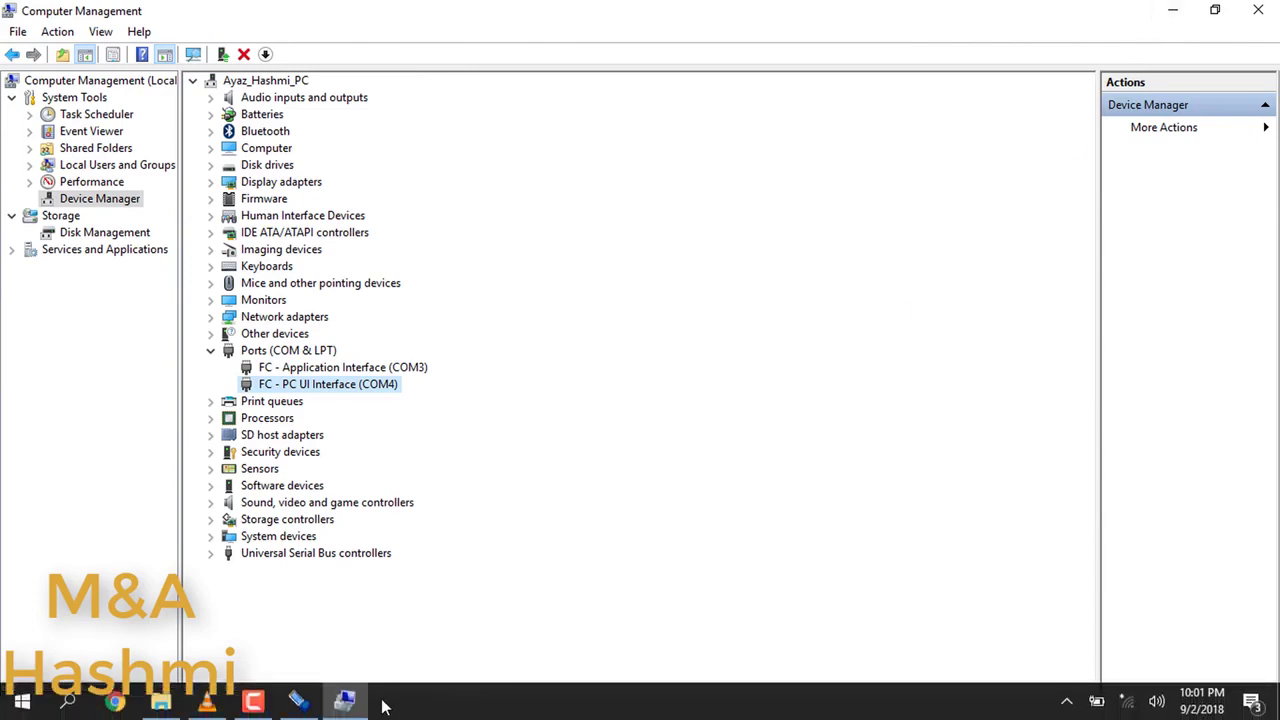
Step: Minimize Computer Management and DC-Unlocker so only the desktop remains
{"action": "left_click", "coordinate": [344, 699]}
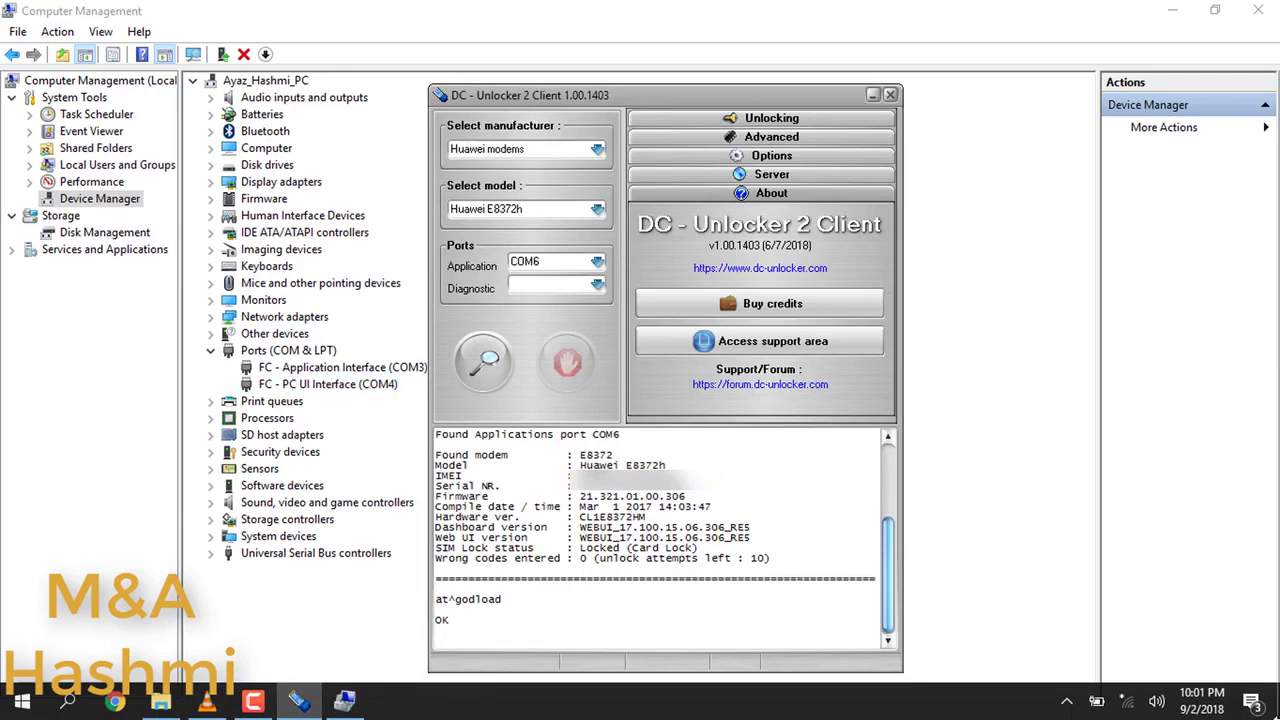
{"action": "left_click", "coordinate": [1172, 10]}
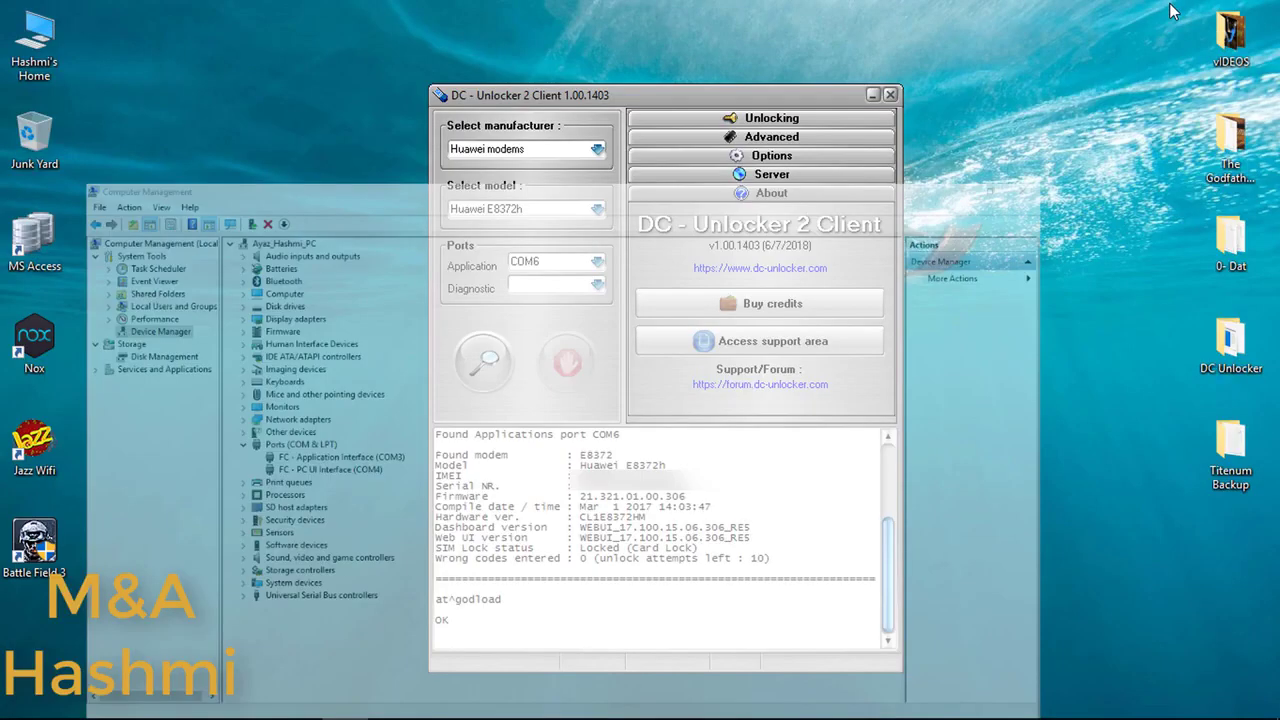
{"action": "left_click", "coordinate": [873, 95]}
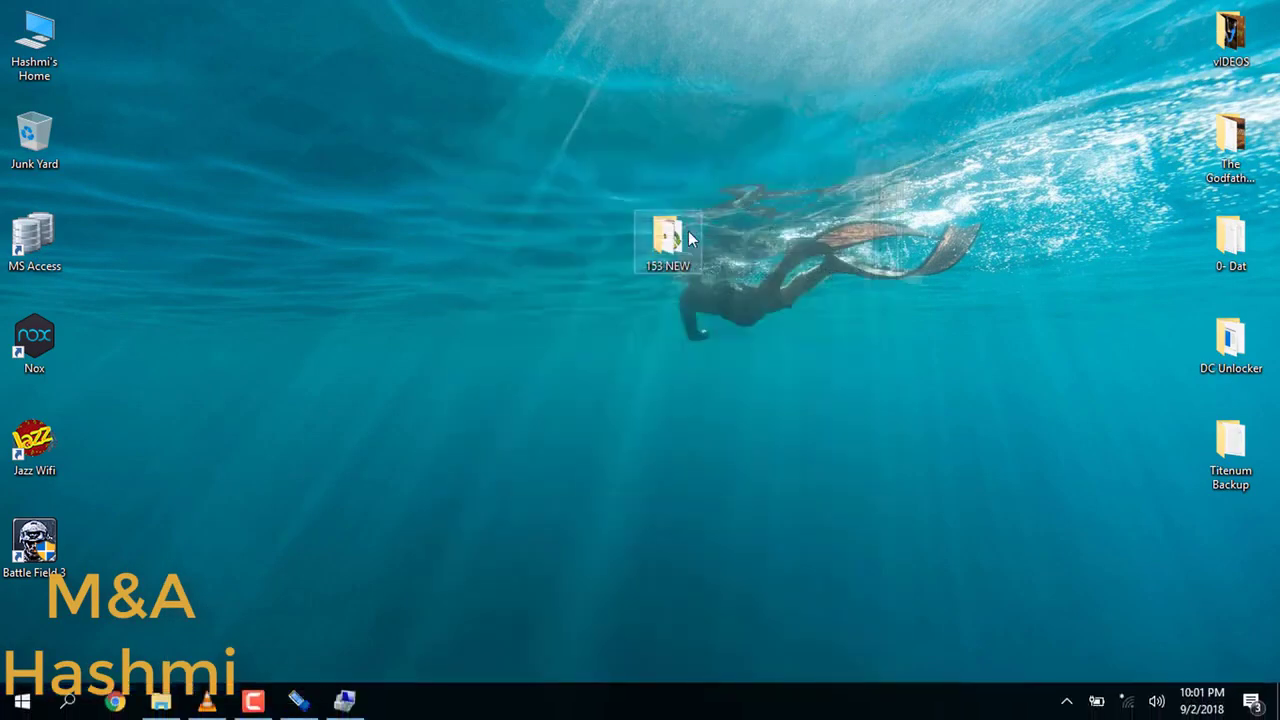
Step: Launch E8372153 Solution from the 153 NEW folder, enter the unlock key, and start unlocking
{"action": "double_click", "coordinate": [655, 234]}
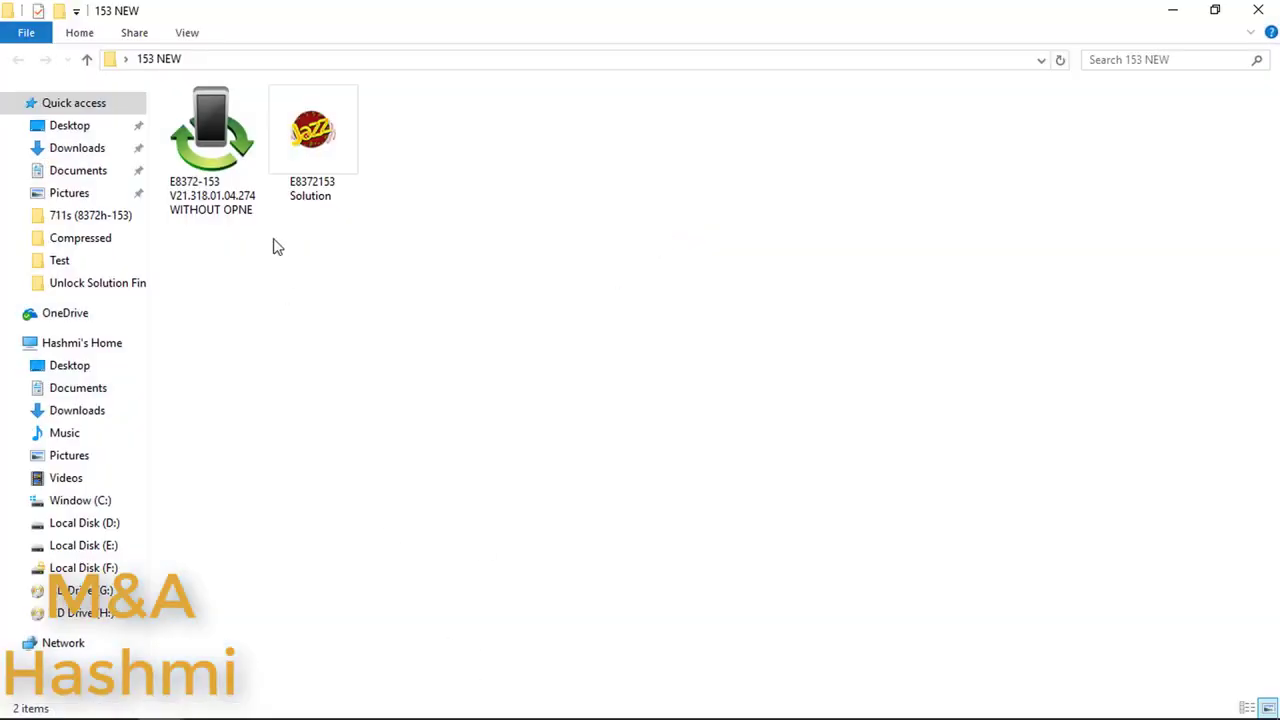
{"action": "left_click", "coordinate": [315, 147]}
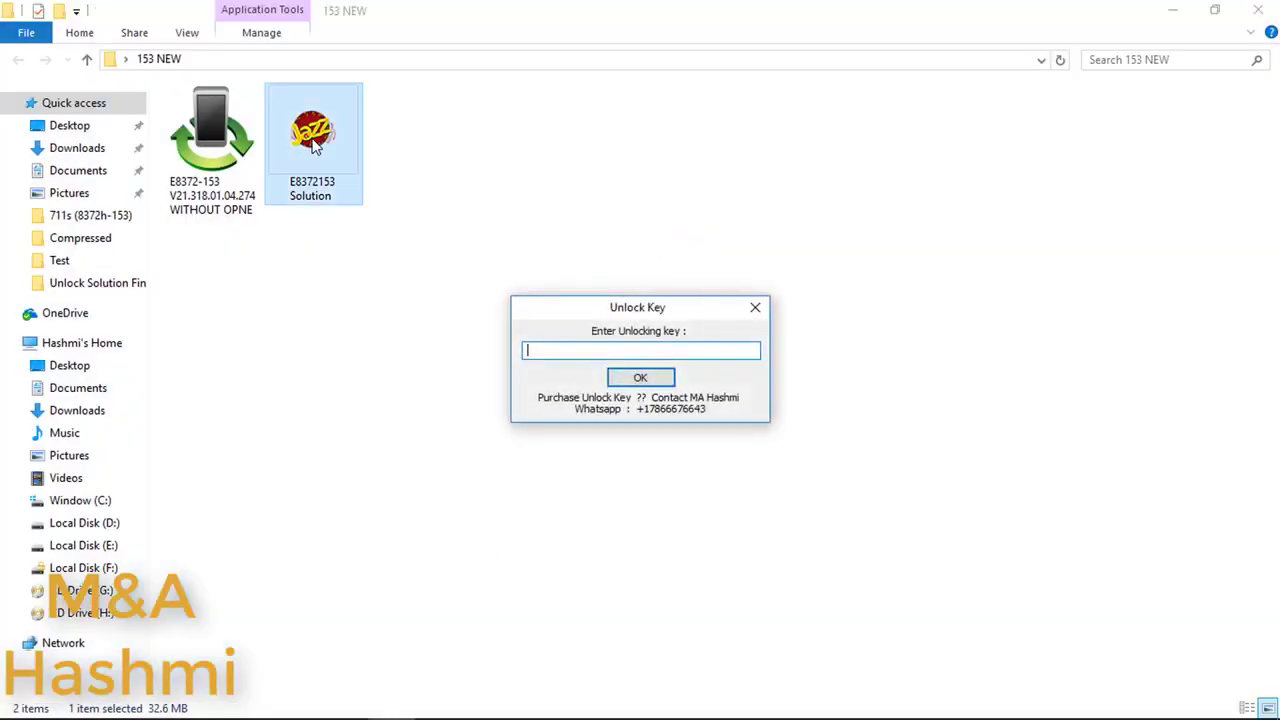
{"action": "type", "text": "******"}
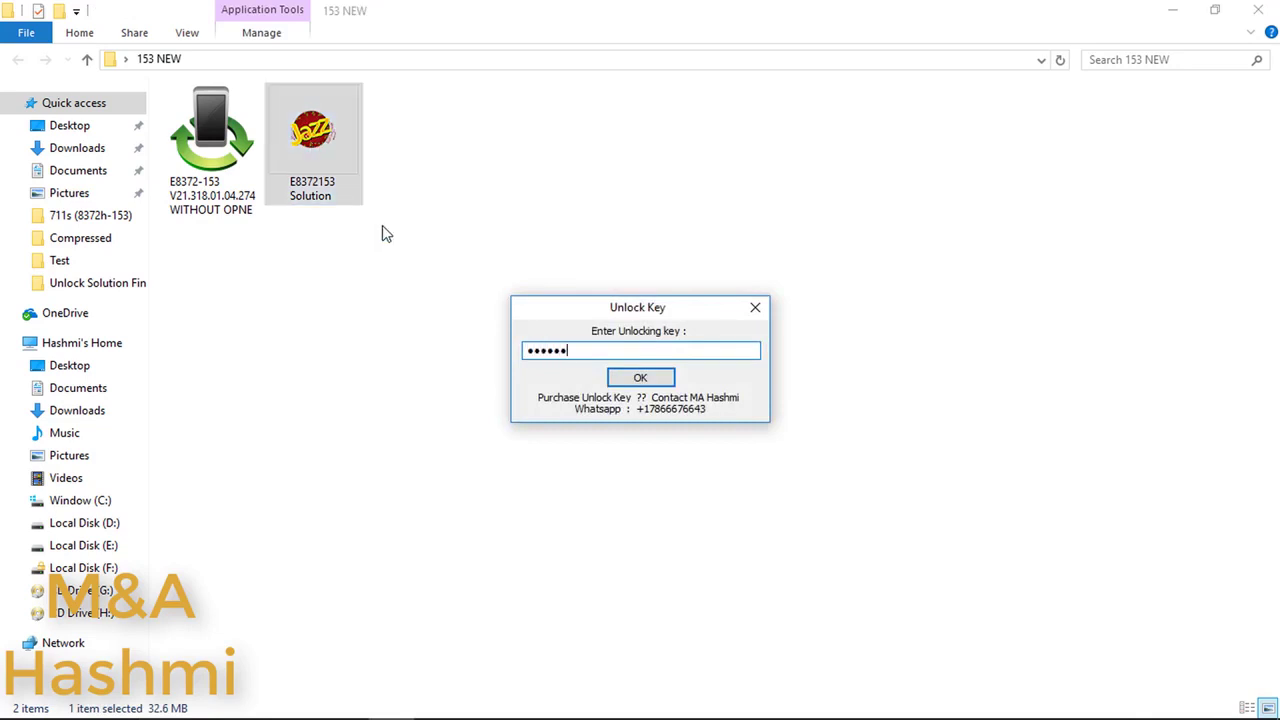
{"action": "type", "text": "********"}
{"action": "left_click", "coordinate": [640, 379]}
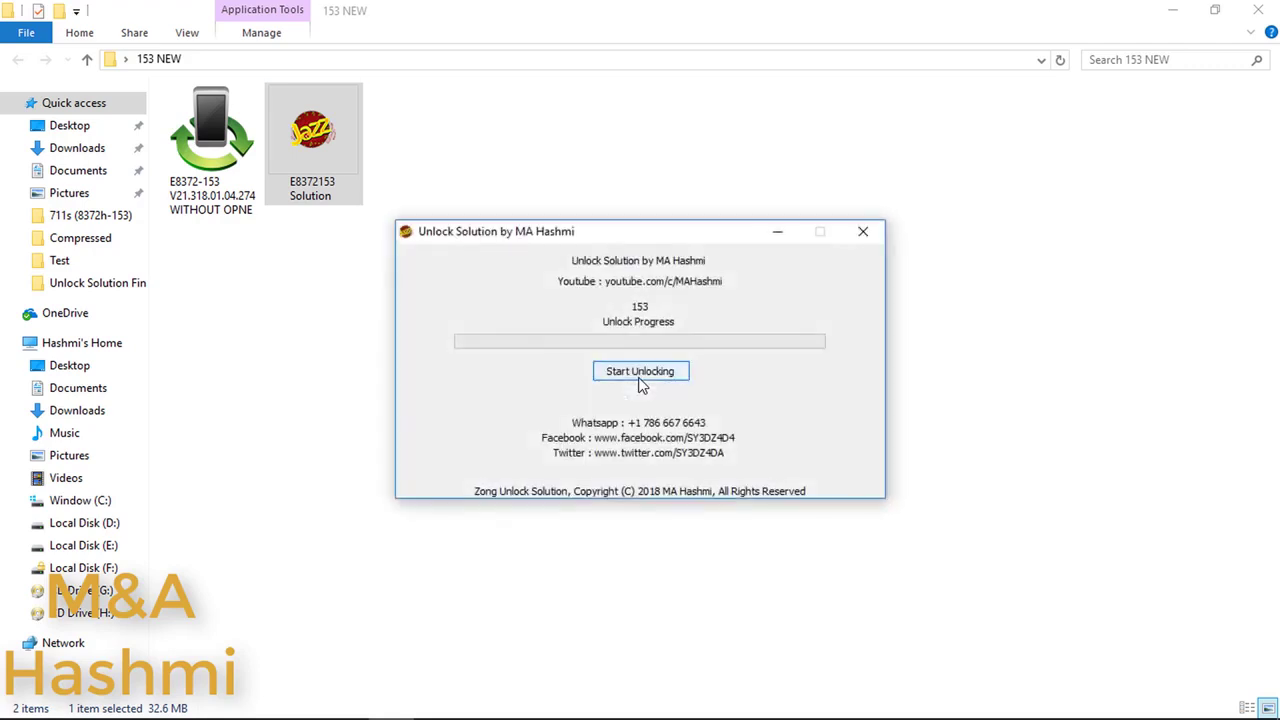
{"action": "left_click", "coordinate": [640, 372]}
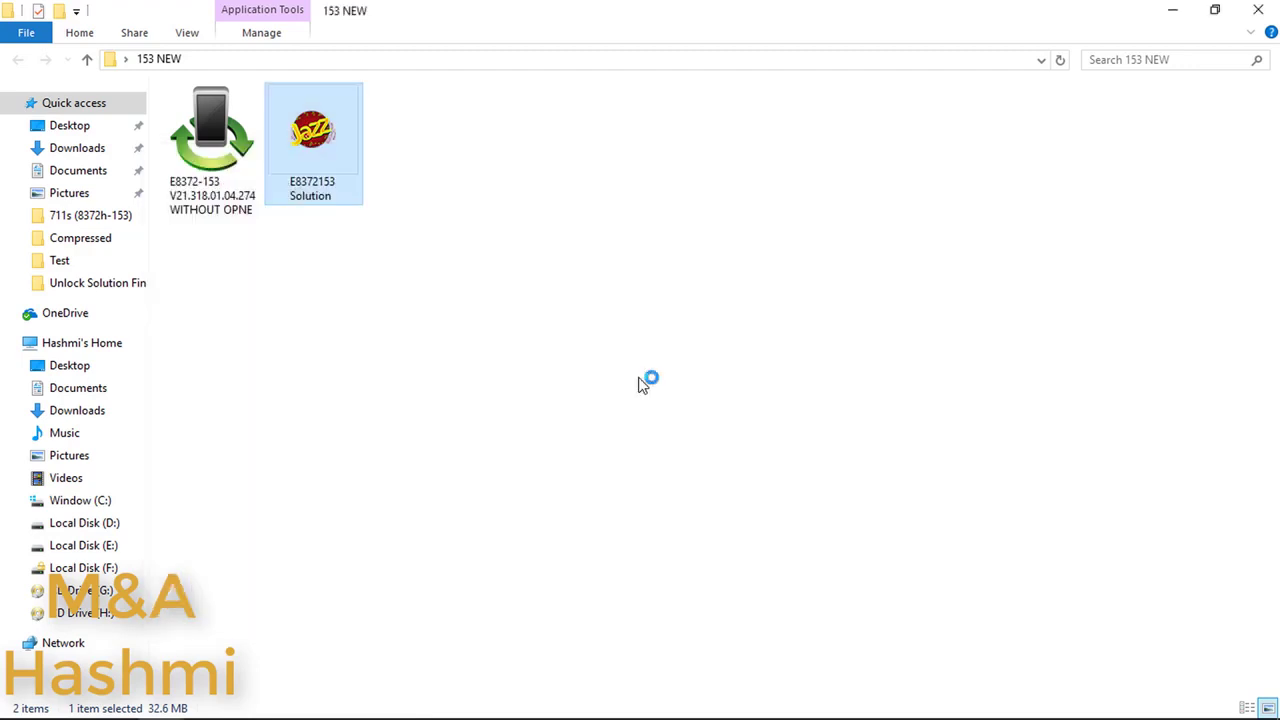
Step: Run the E8372-153 WITHOUT OPEN tool, close its finished console, and minimize the 153 NEW folder
{"action": "double_click", "coordinate": [244, 148]}
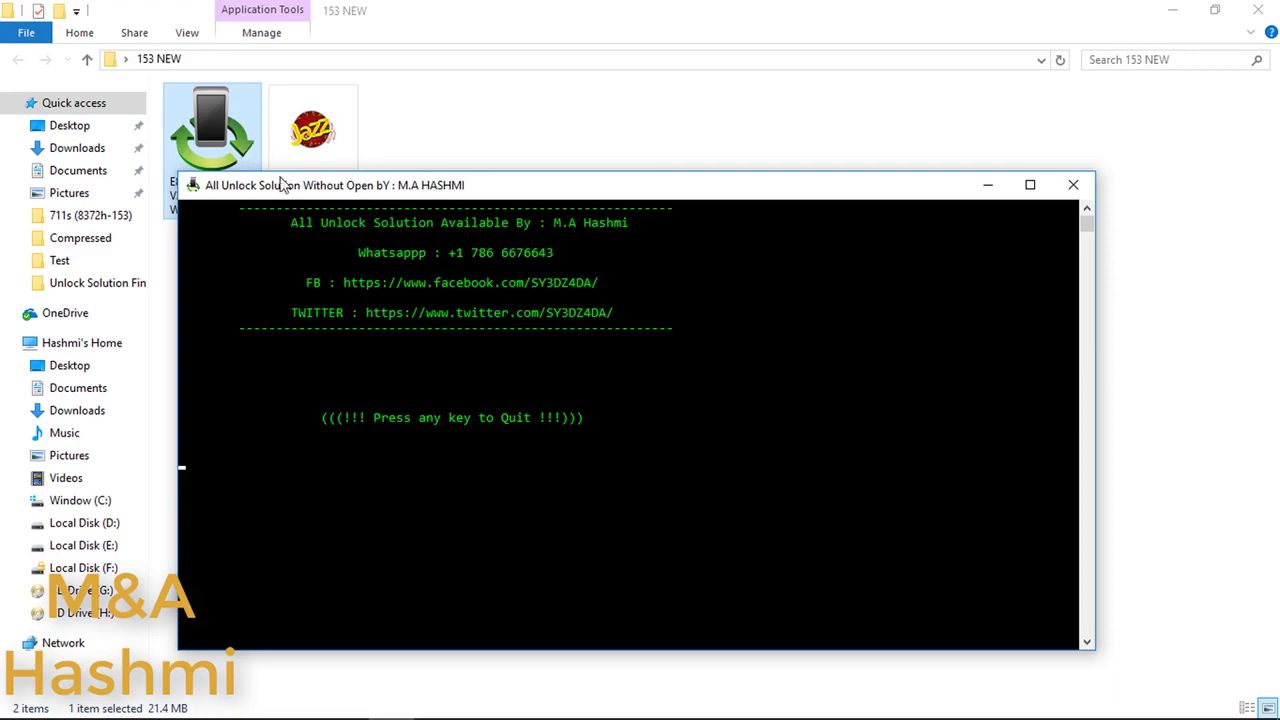
{"action": "key", "text": "Return"}
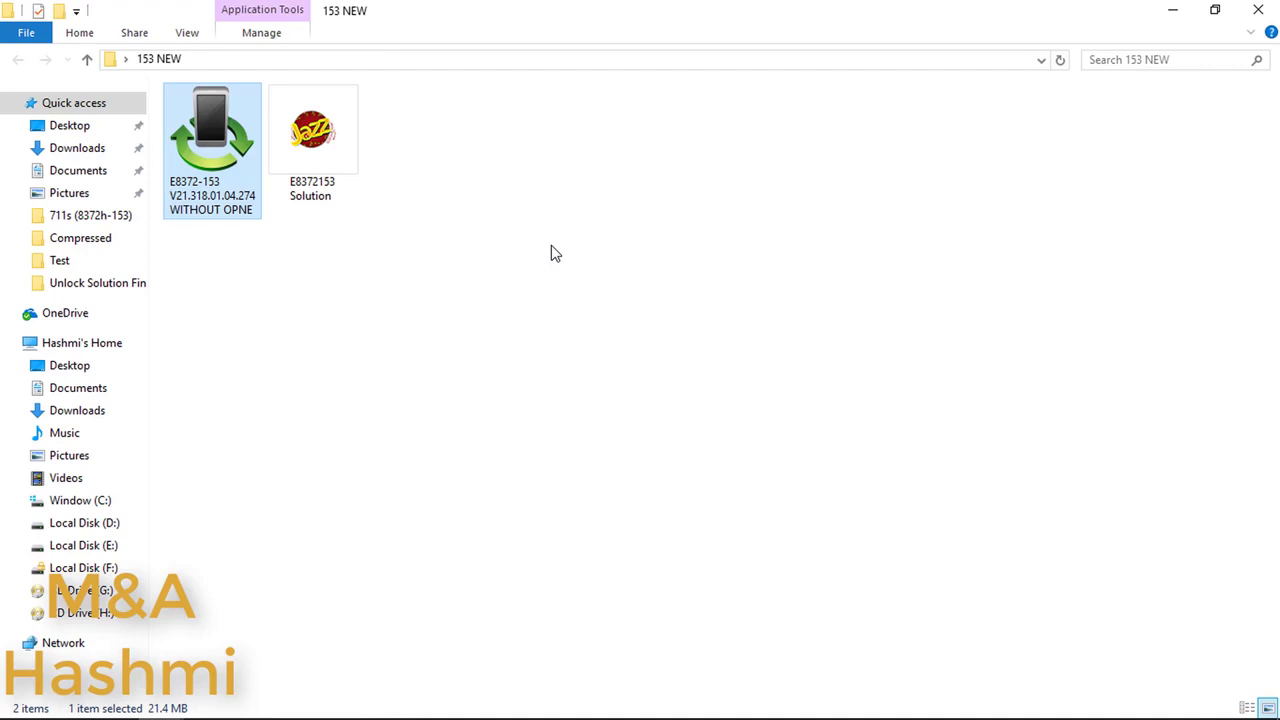
{"action": "left_click", "coordinate": [1172, 9]}
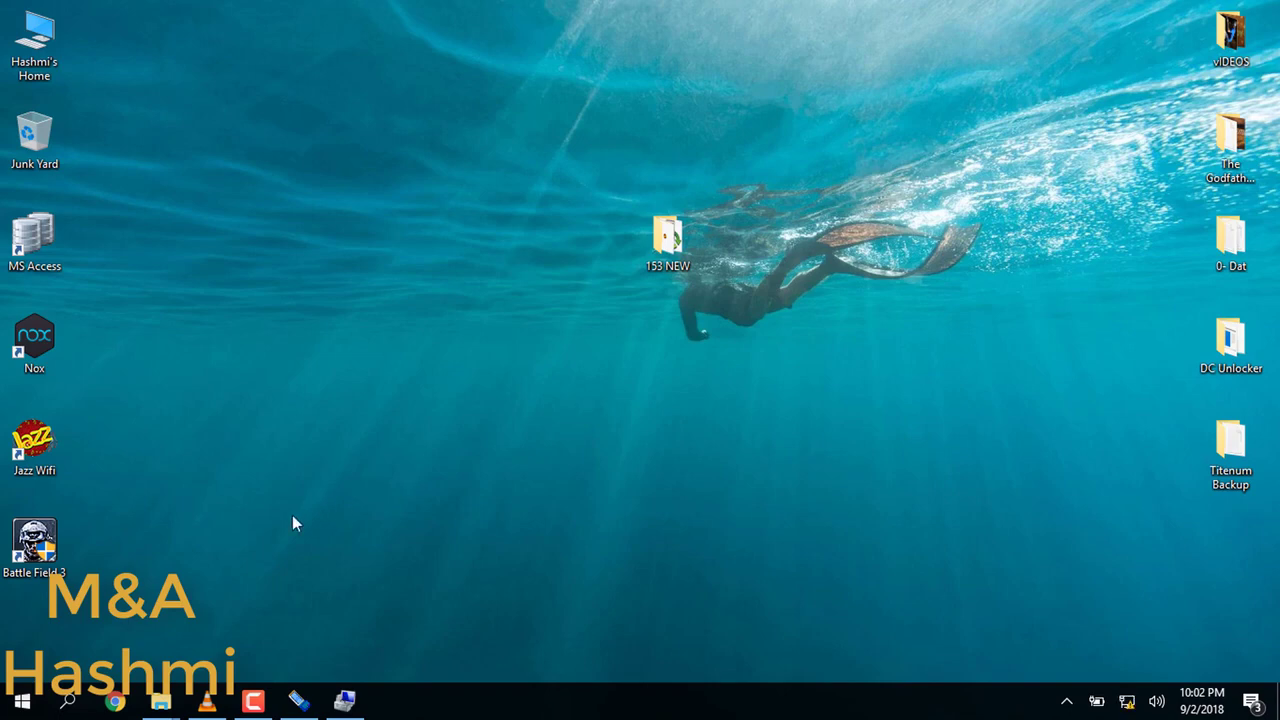
Step: Run sw_debug_mode twice from 'debug mode and ports', closing each Host unreachable console
{"action": "mouse_move", "coordinate": [163, 705]}
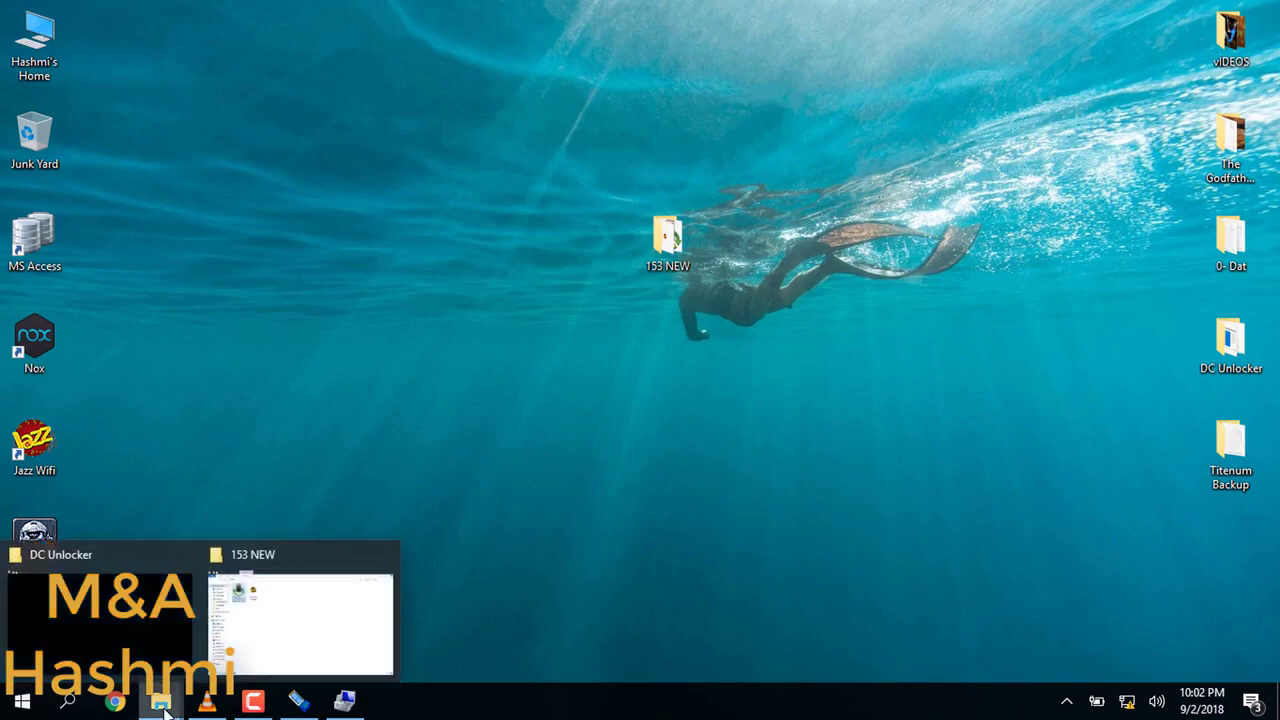
{"action": "left_click", "coordinate": [100, 615]}
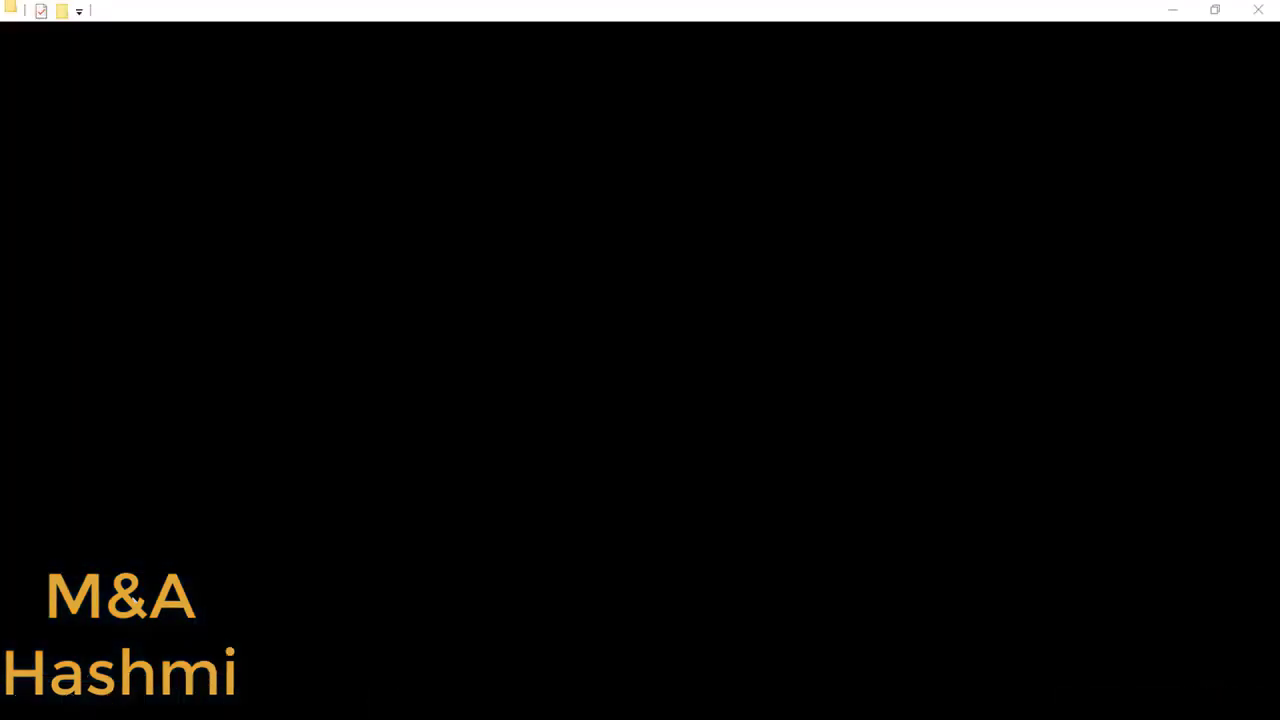
{"action": "double_click", "coordinate": [283, 116]}
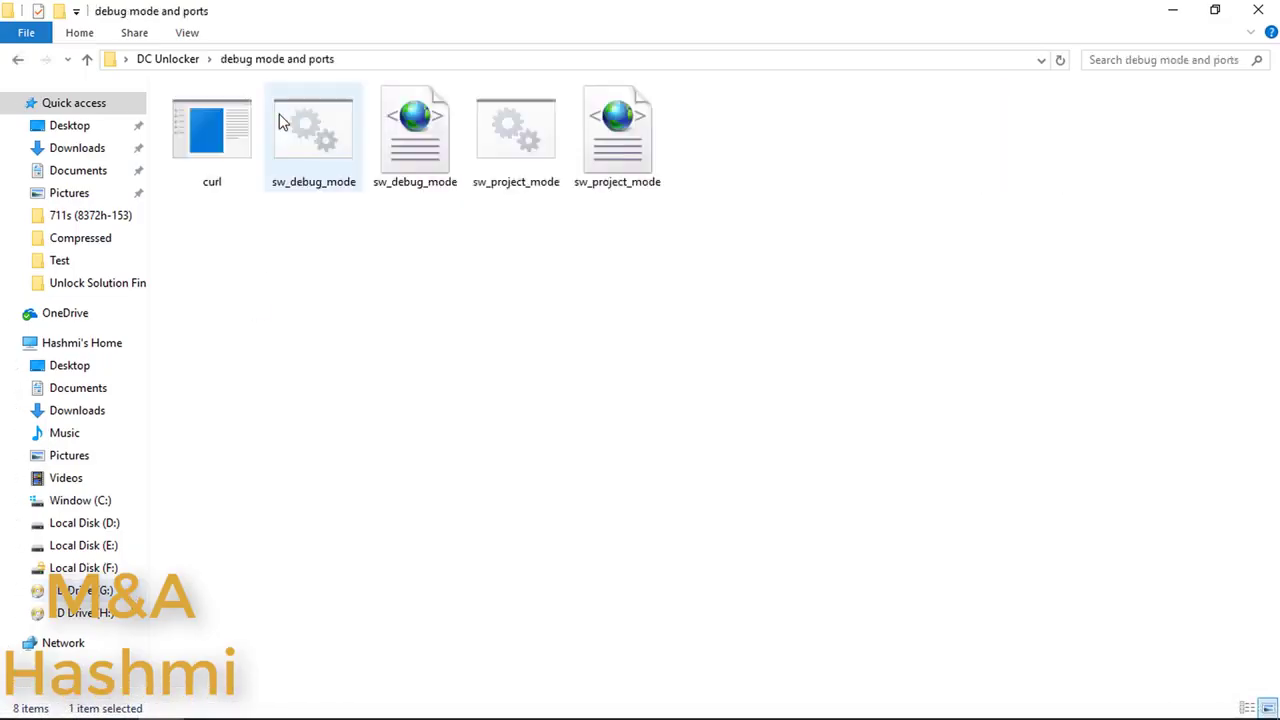
{"action": "double_click", "coordinate": [326, 140]}
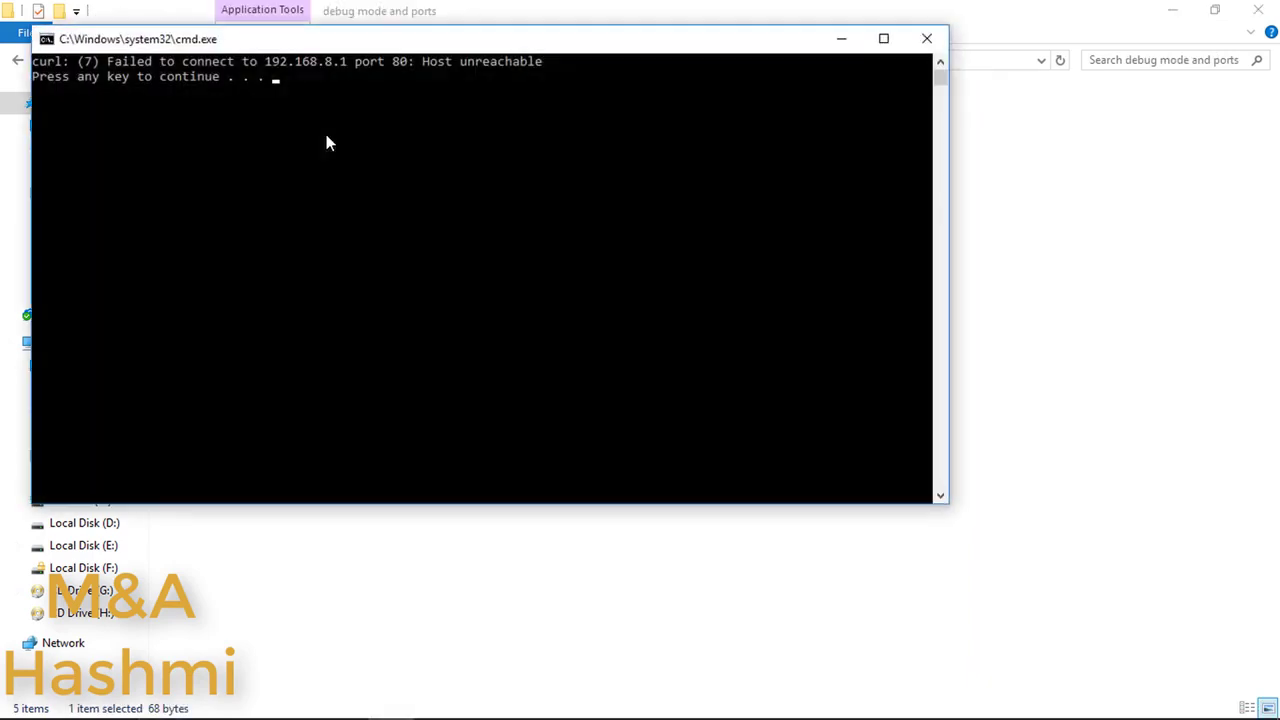
{"action": "key", "text": "Return"}
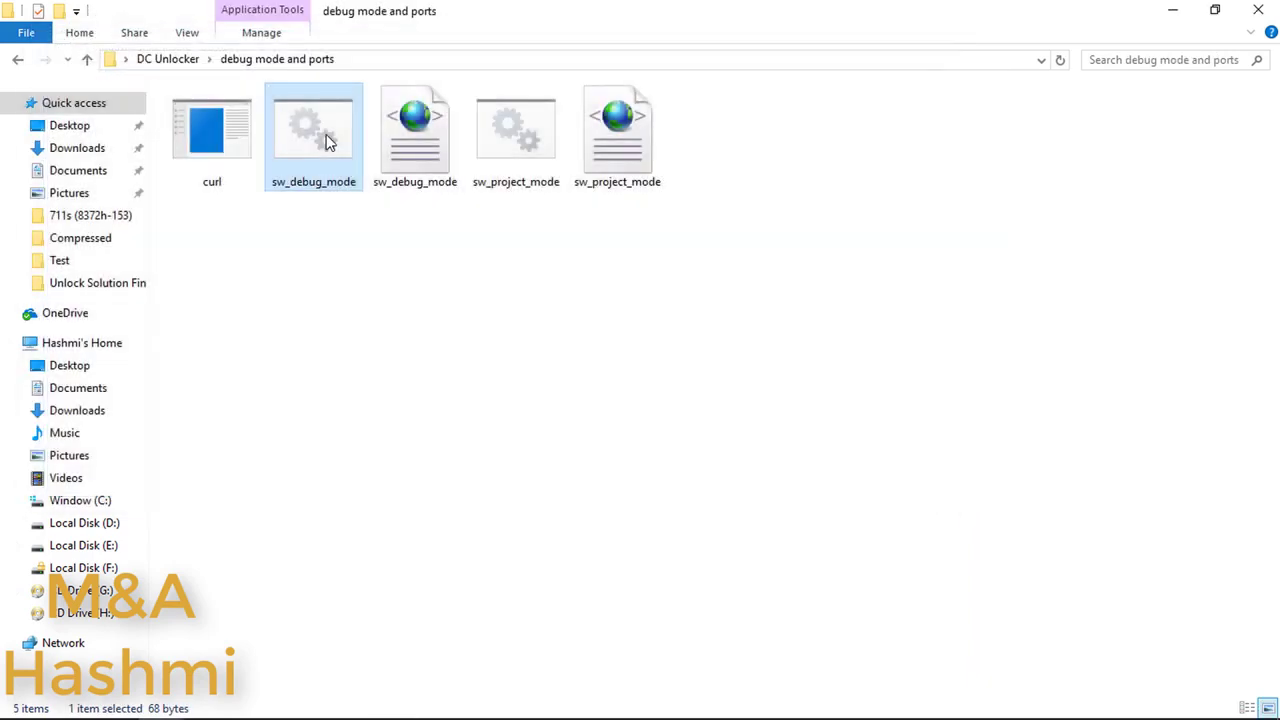
{"action": "double_click", "coordinate": [327, 141]}
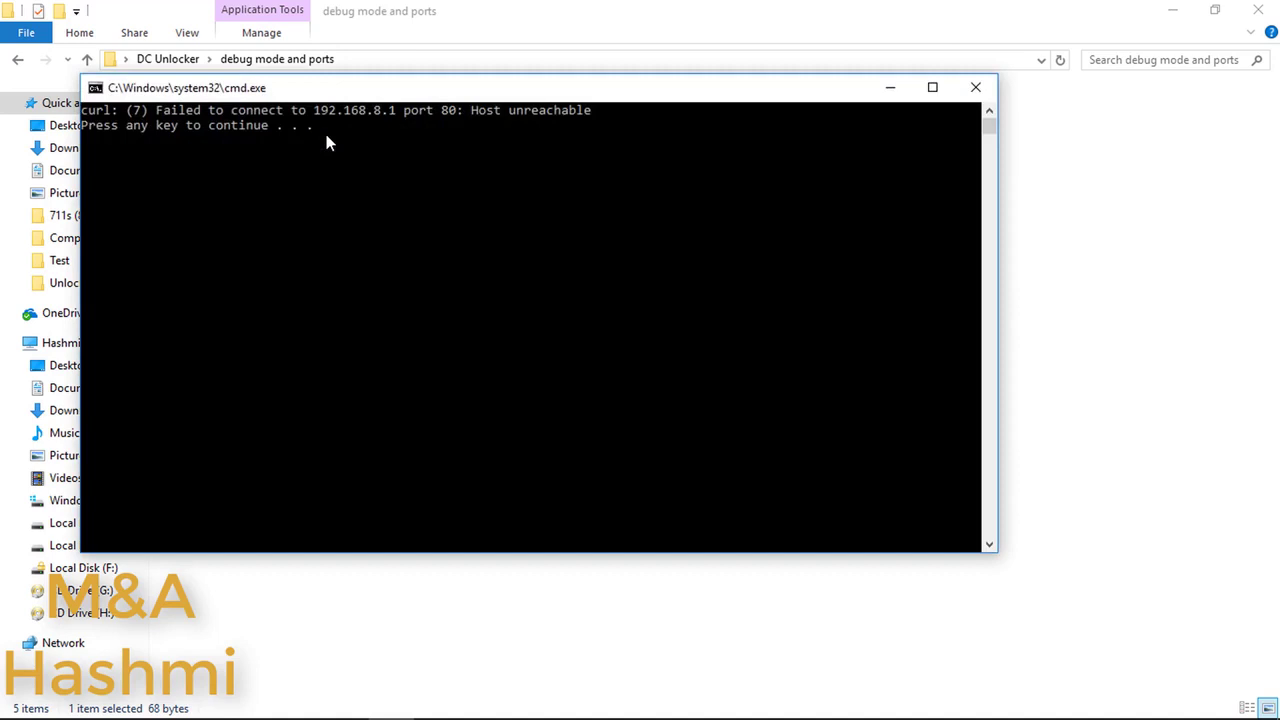
{"action": "key", "text": "Return"}
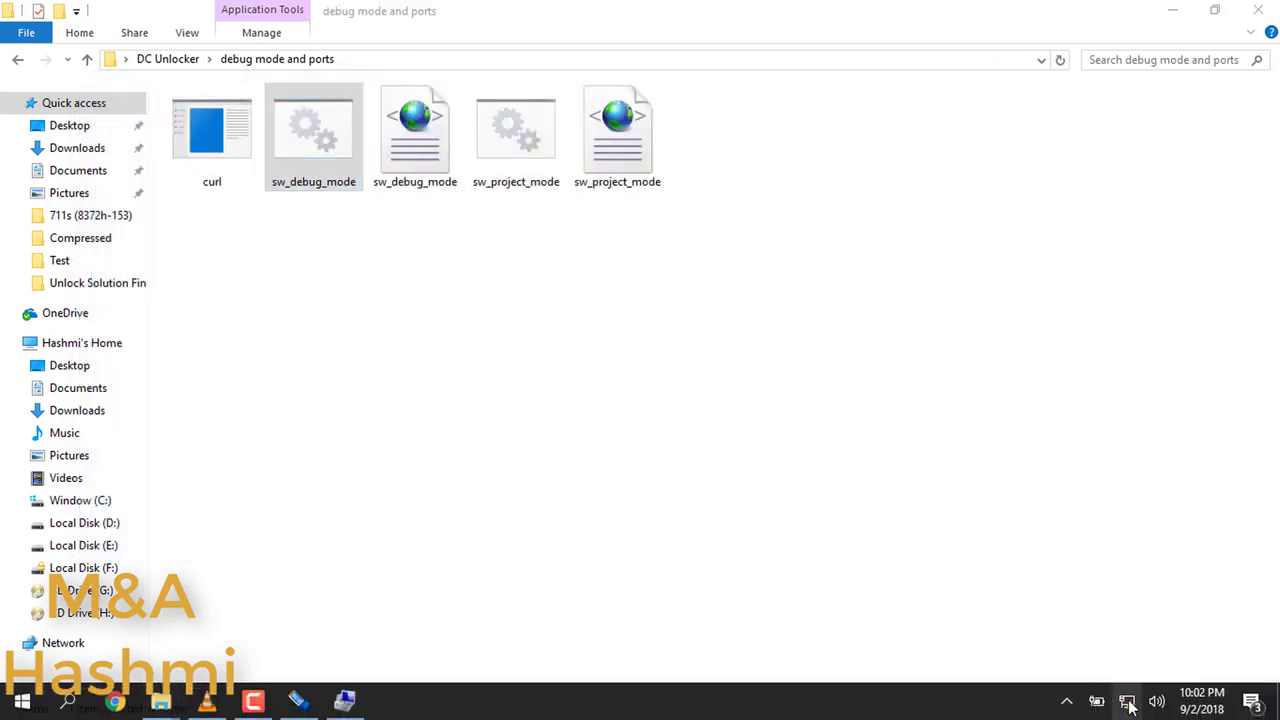
Step: Confirm the ZONG MBB Wi-Fi network is connected in the taskbar network list
{"action": "left_click", "coordinate": [1127, 701]}
{"action": "left_click", "coordinate": [1181, 300]}
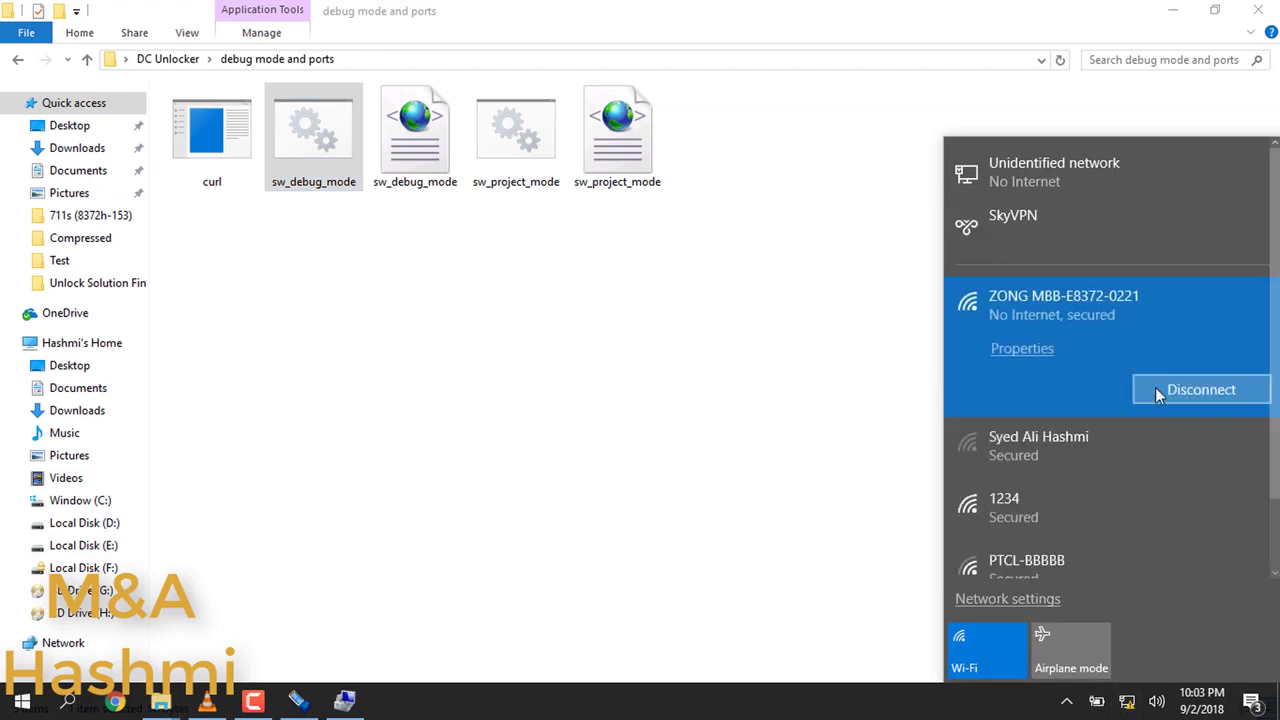
{"action": "left_click", "coordinate": [1127, 701]}
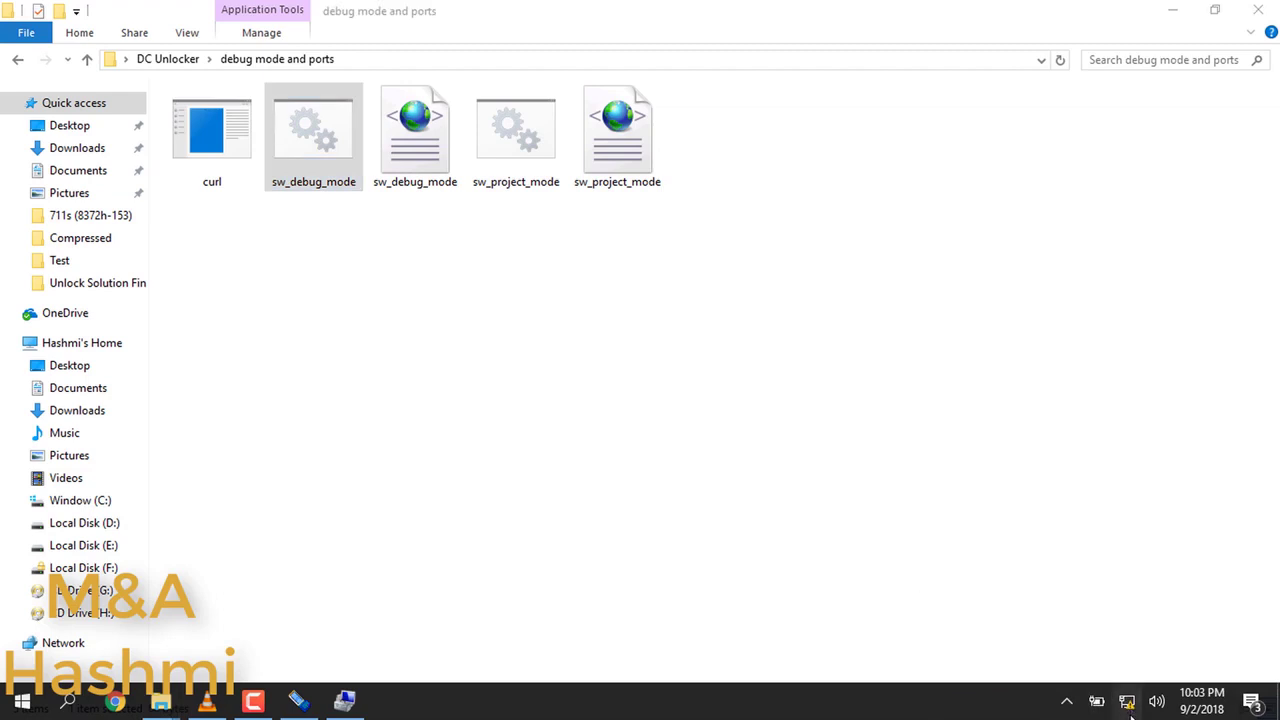
{"action": "left_click", "coordinate": [1127, 701]}
{"action": "left_click", "coordinate": [1127, 703]}
Step: Rerun sw_debug_mode, getting switchMode errcode 0 and switchType 1, and close the console
{"action": "double_click", "coordinate": [292, 117]}
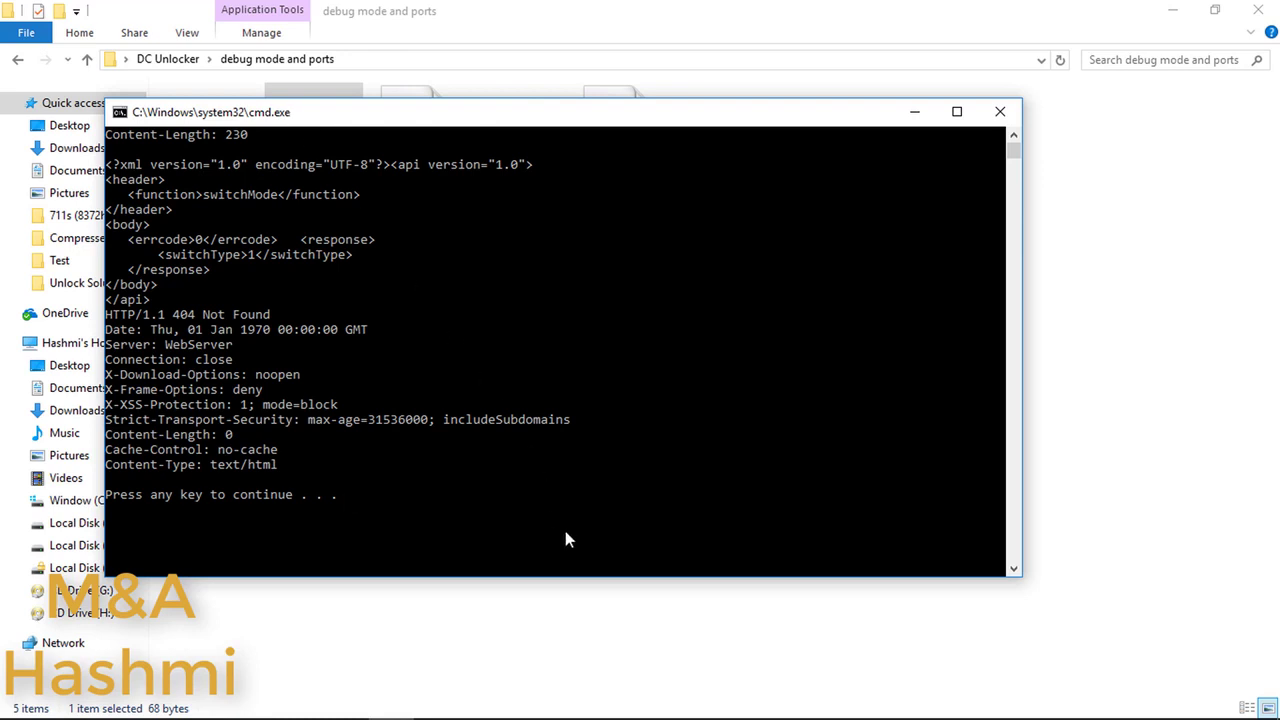
{"action": "left_click", "coordinate": [491, 527]}
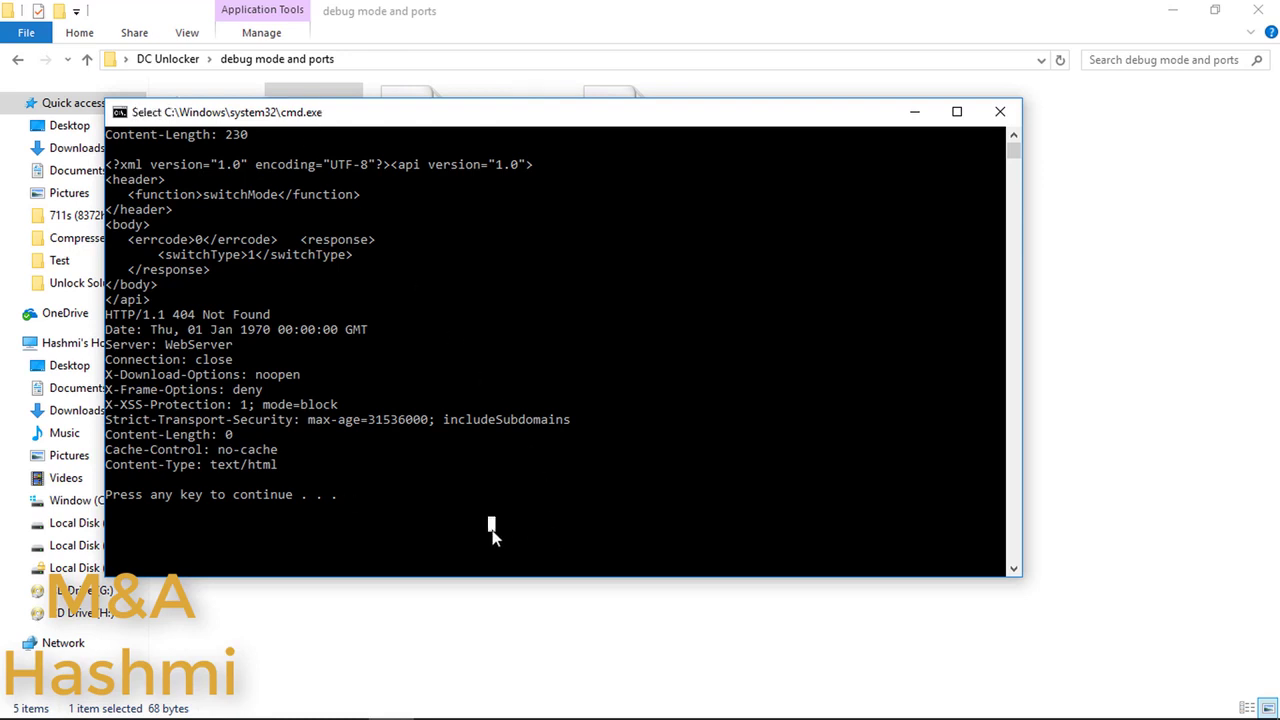
{"action": "key", "text": "Return"}
{"action": "key", "text": "Return"}
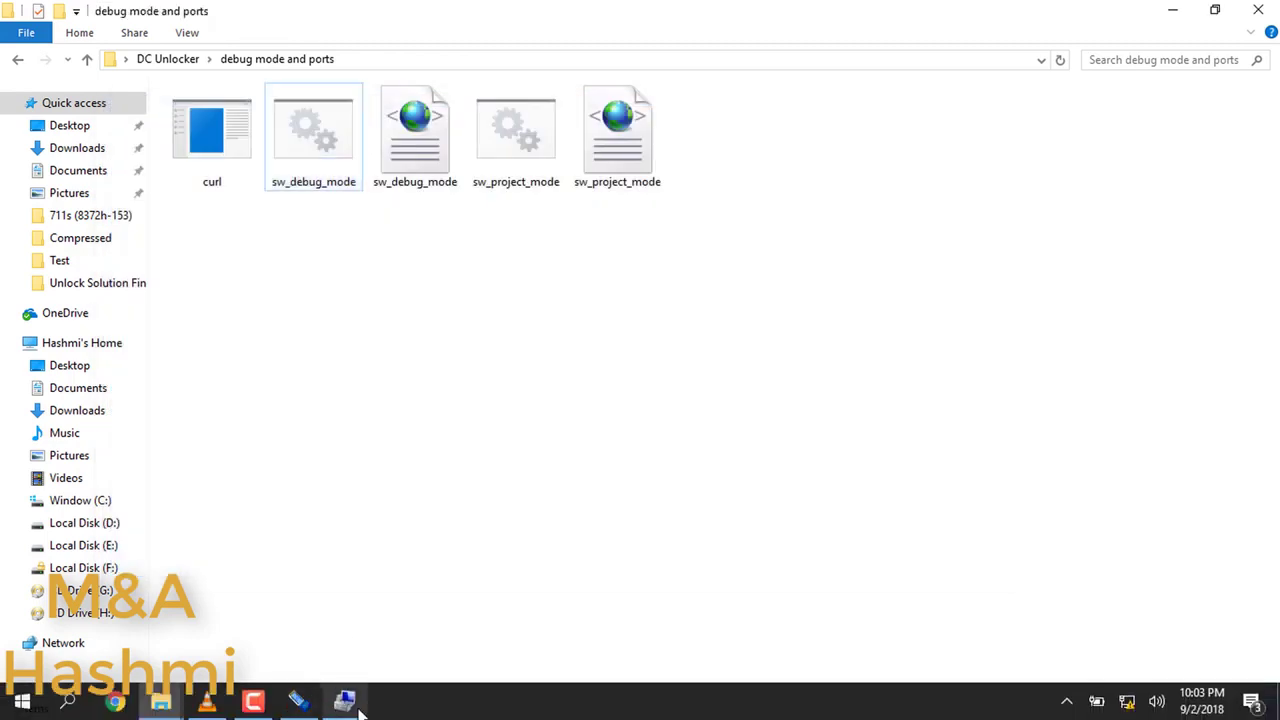
Step: Check Device Manager lists the FC ports with PC UI Interface on COM6, then return to DC-Unlocker
{"action": "left_click", "coordinate": [348, 702]}
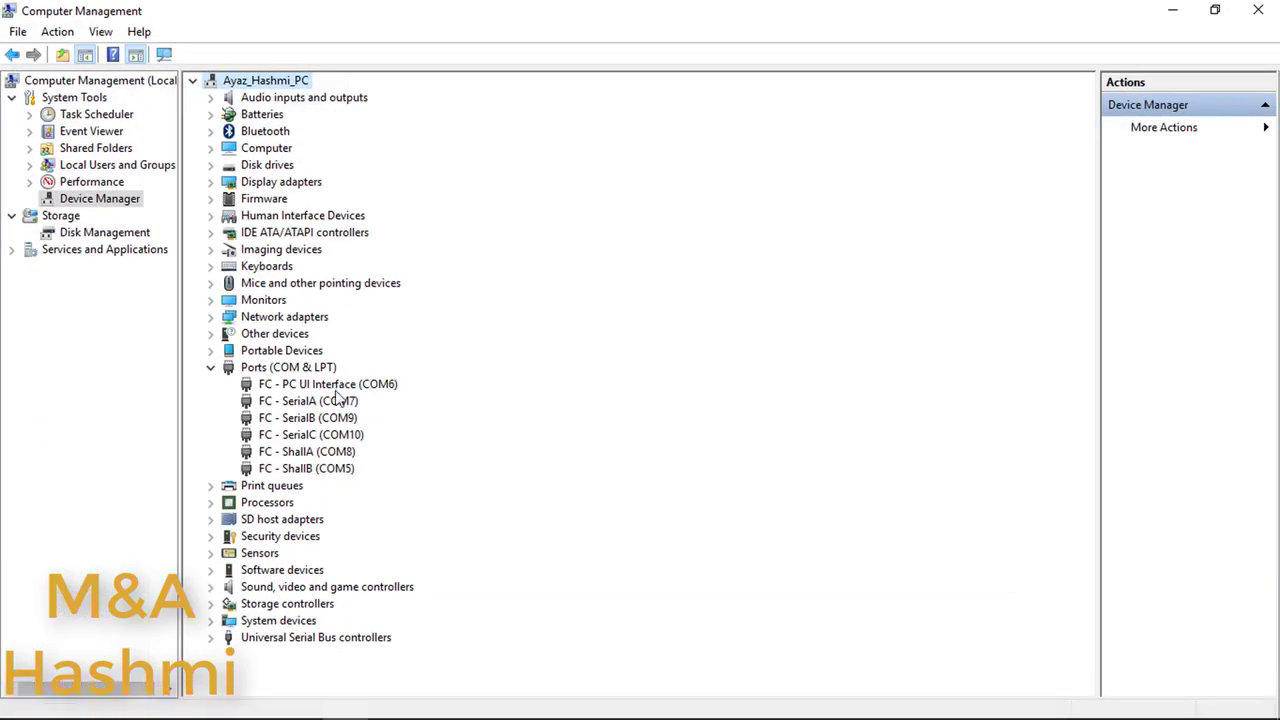
{"action": "left_click", "coordinate": [318, 388]}
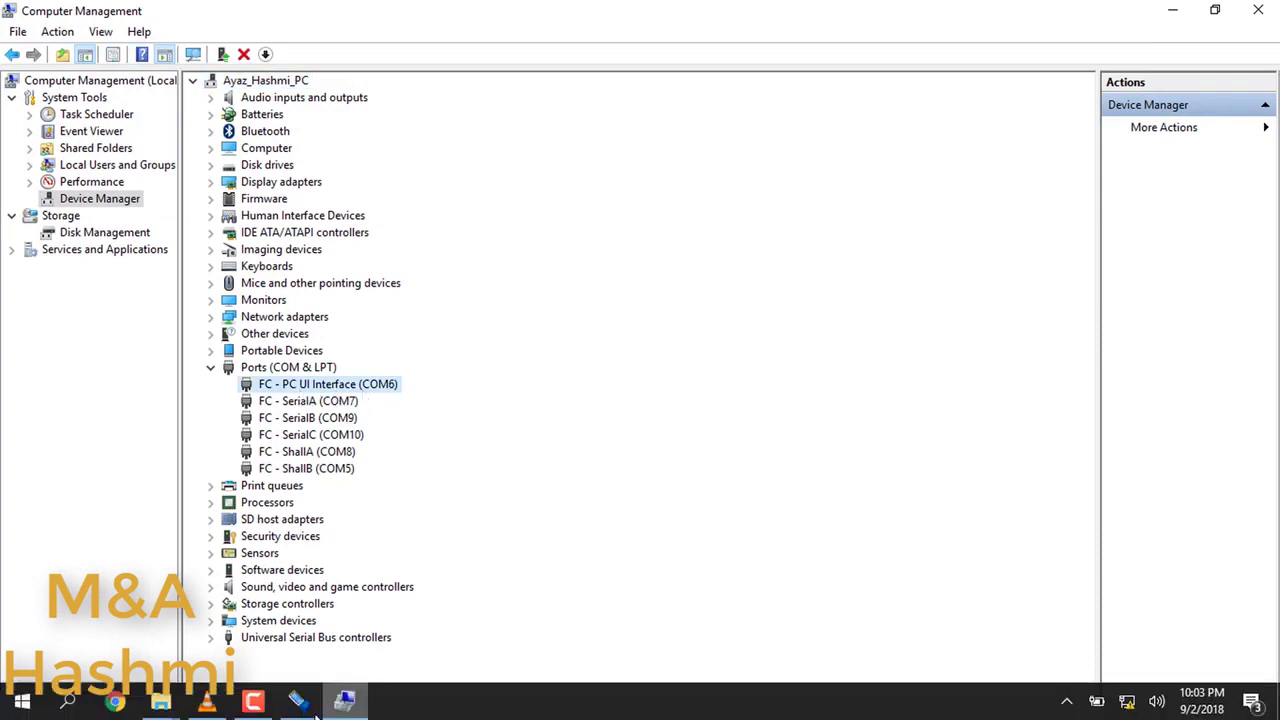
{"action": "left_click", "coordinate": [305, 704]}
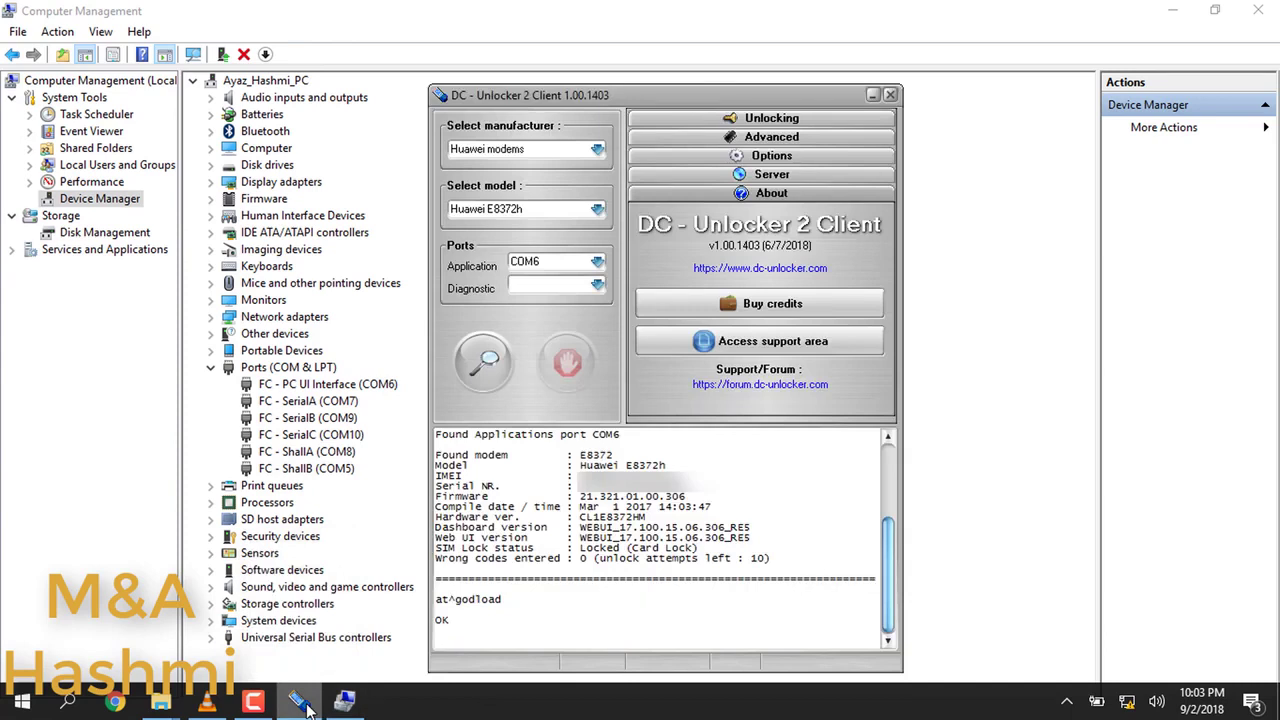
Step: Send at^godload in DC-Unlocker, then confirm Device Manager shows only COM3 and COM4
{"action": "type", "text": "at^godload"}
{"action": "key", "text": "Return"}
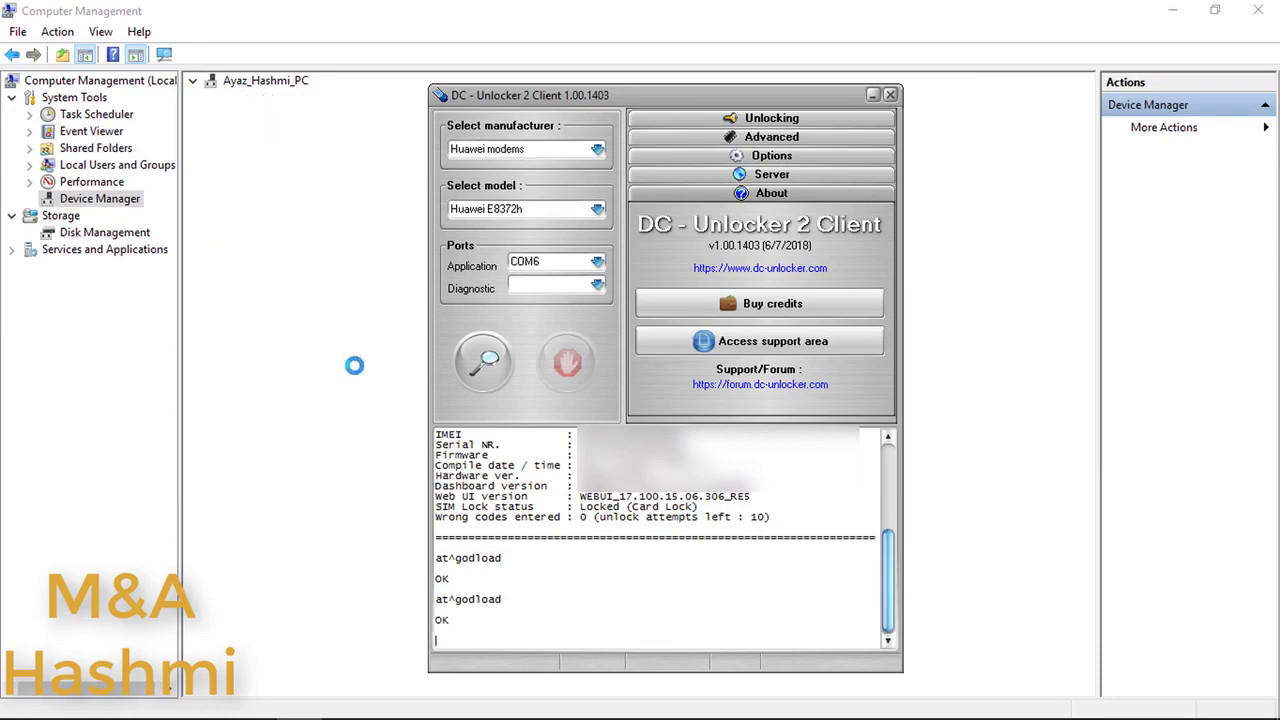
{"action": "left_click", "coordinate": [297, 367]}
{"action": "left_click", "coordinate": [363, 384]}
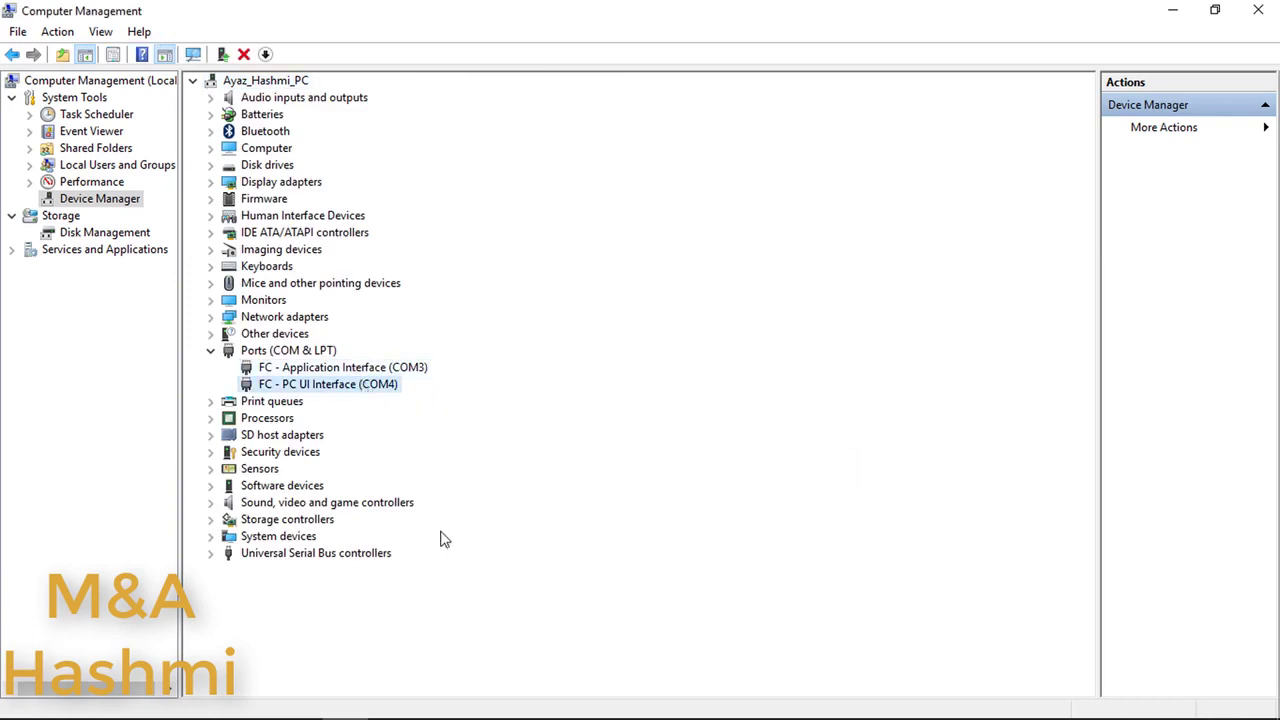
Step: Launch the E8372-153 V21.318.01.04.274 WITHOUT OPEN tool again from the 153 NEW folder
{"action": "mouse_move", "coordinate": [417, 712]}
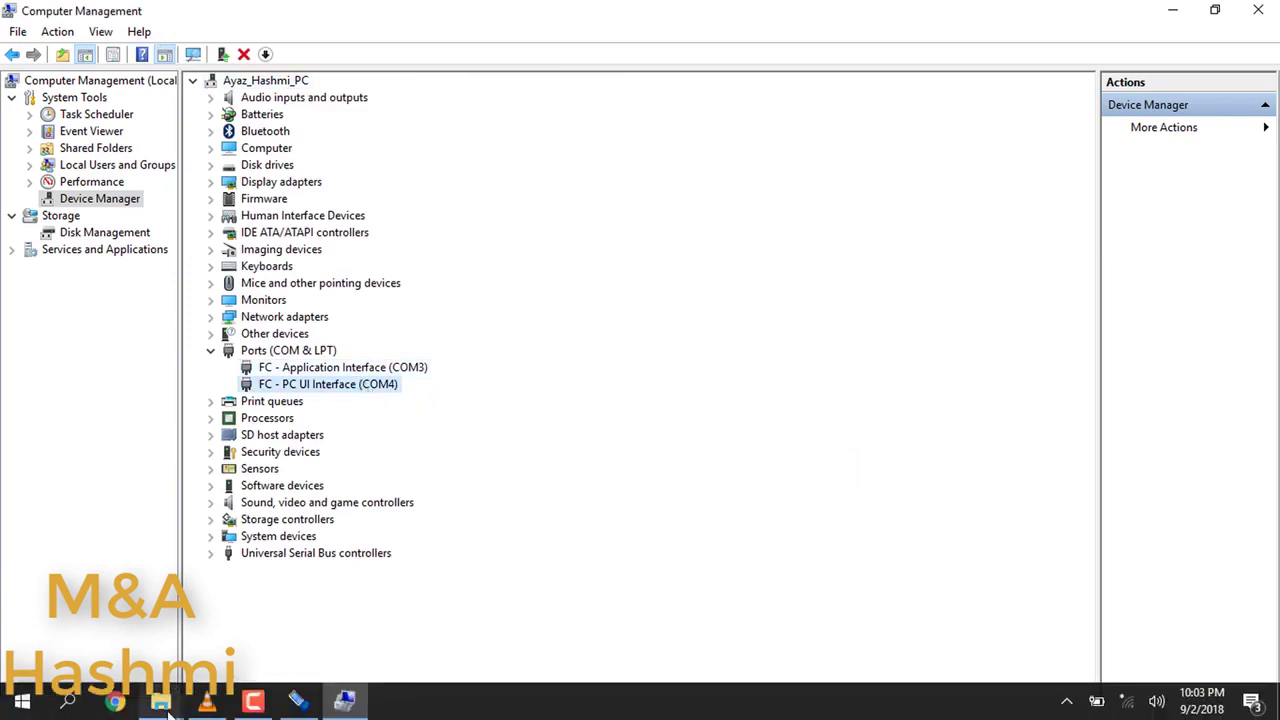
{"action": "mouse_move", "coordinate": [168, 712]}
{"action": "left_click", "coordinate": [314, 623]}
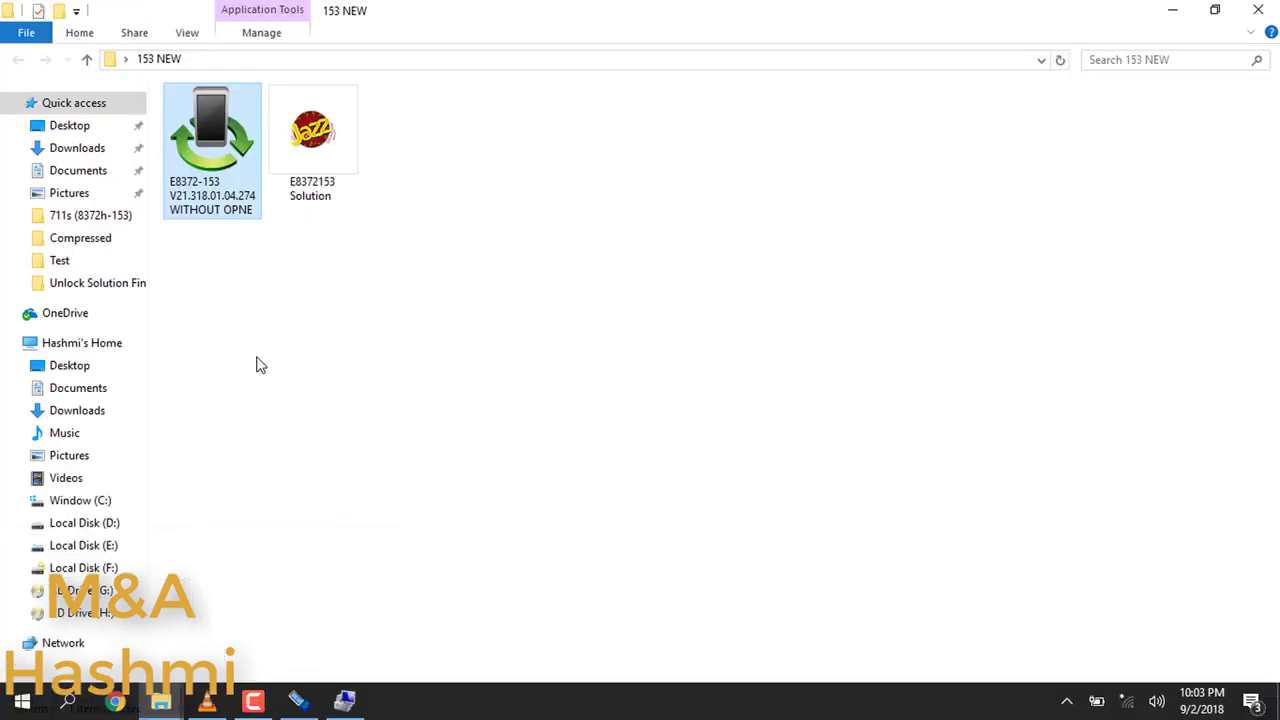
{"action": "double_click", "coordinate": [208, 110]}
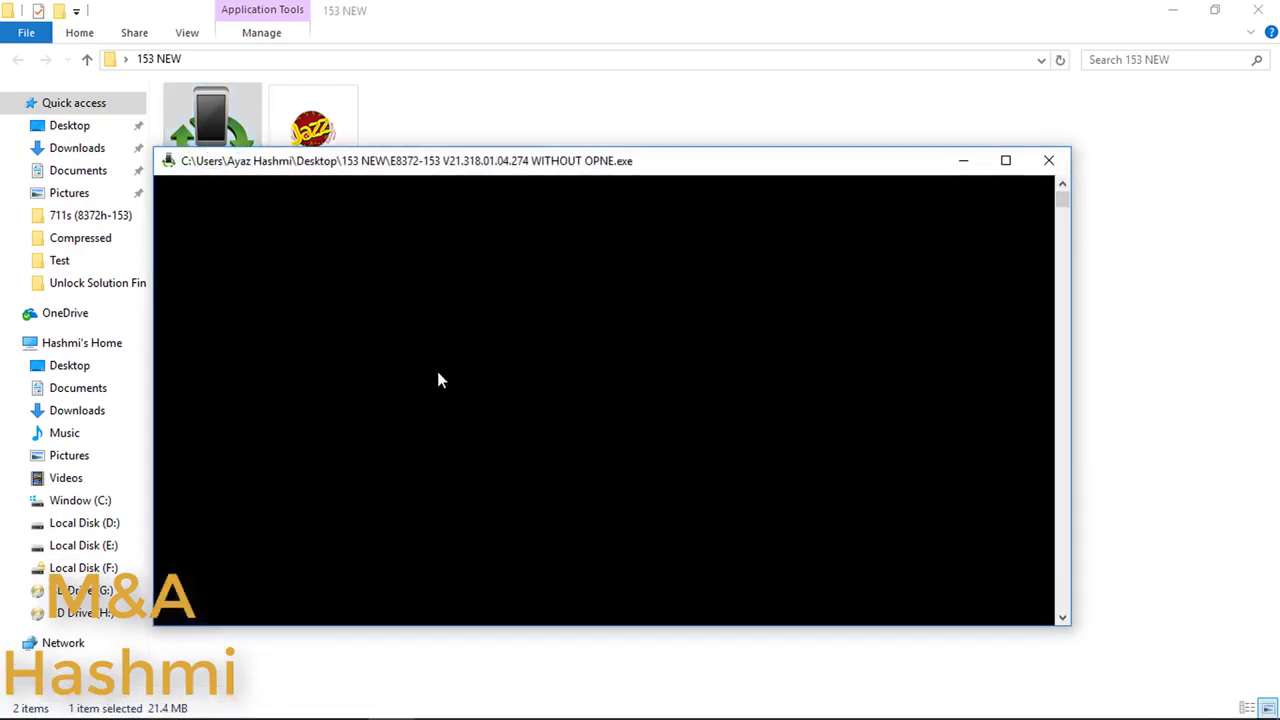
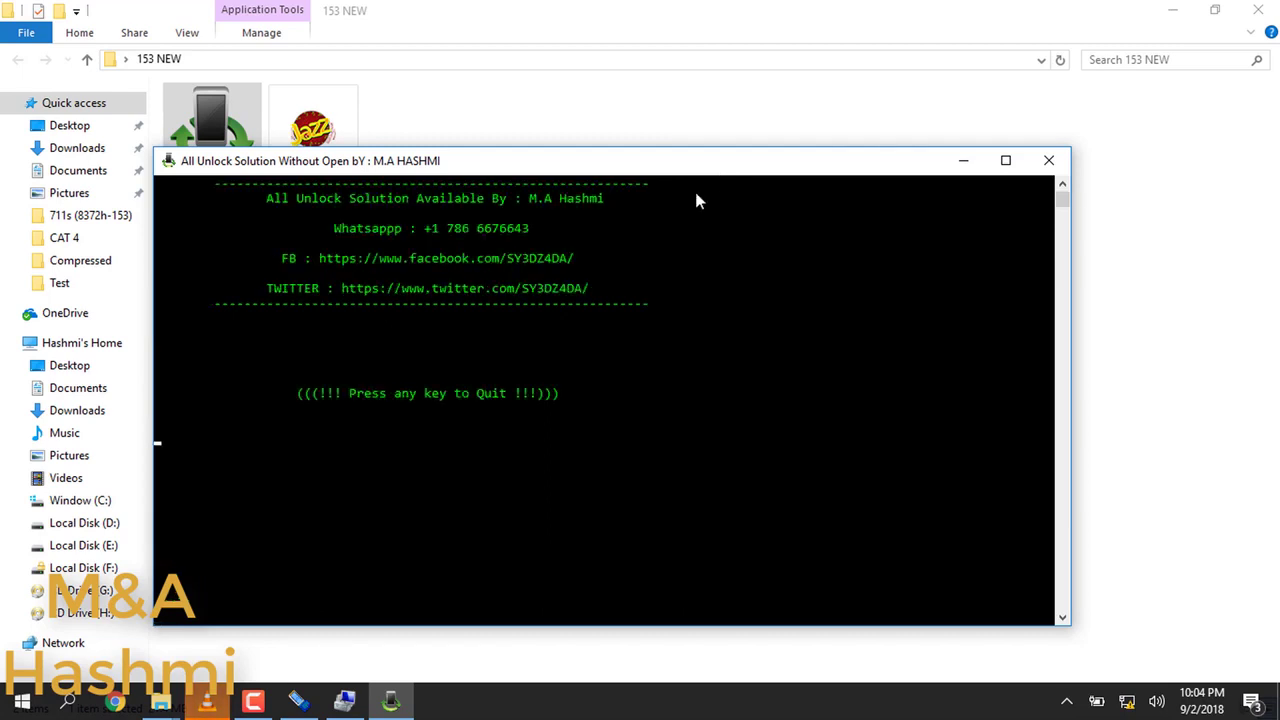
Step: Close the E8372-153 unlock console after flashing finishes at 100%, returning to the 153 NEW folder
{"action": "left_click", "coordinate": [551, 428]}
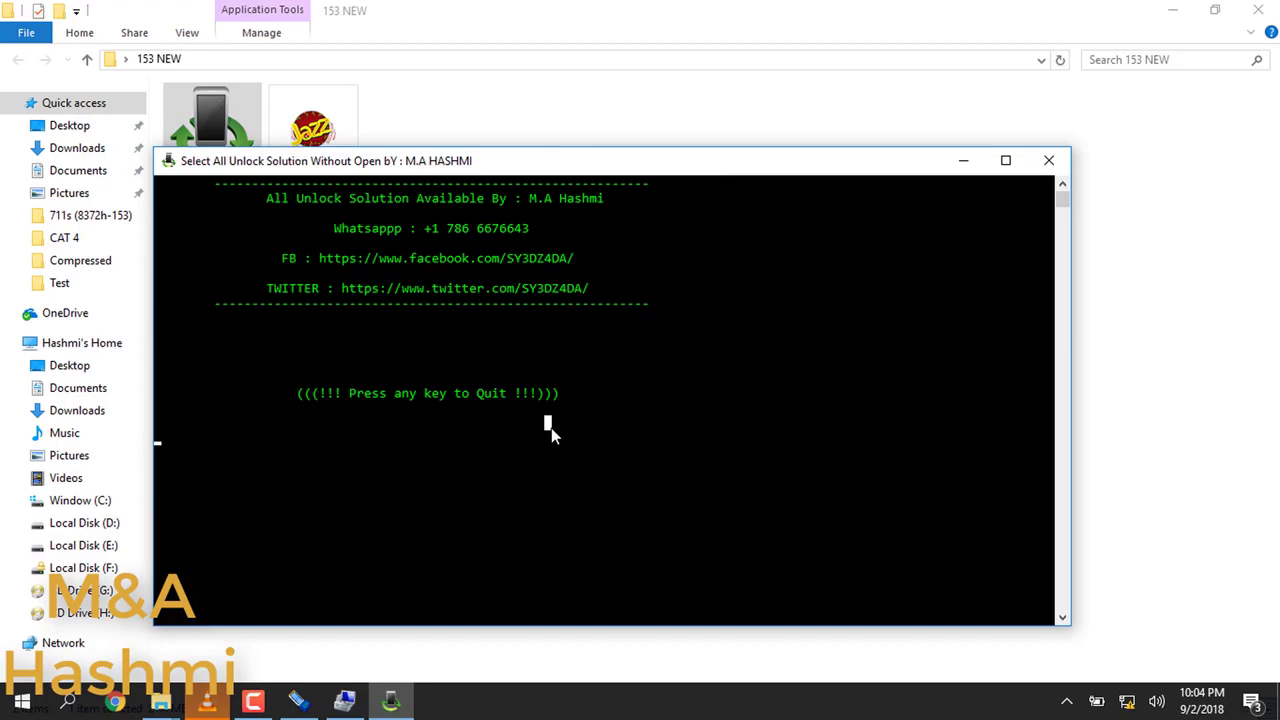
{"action": "key", "text": "Escape"}
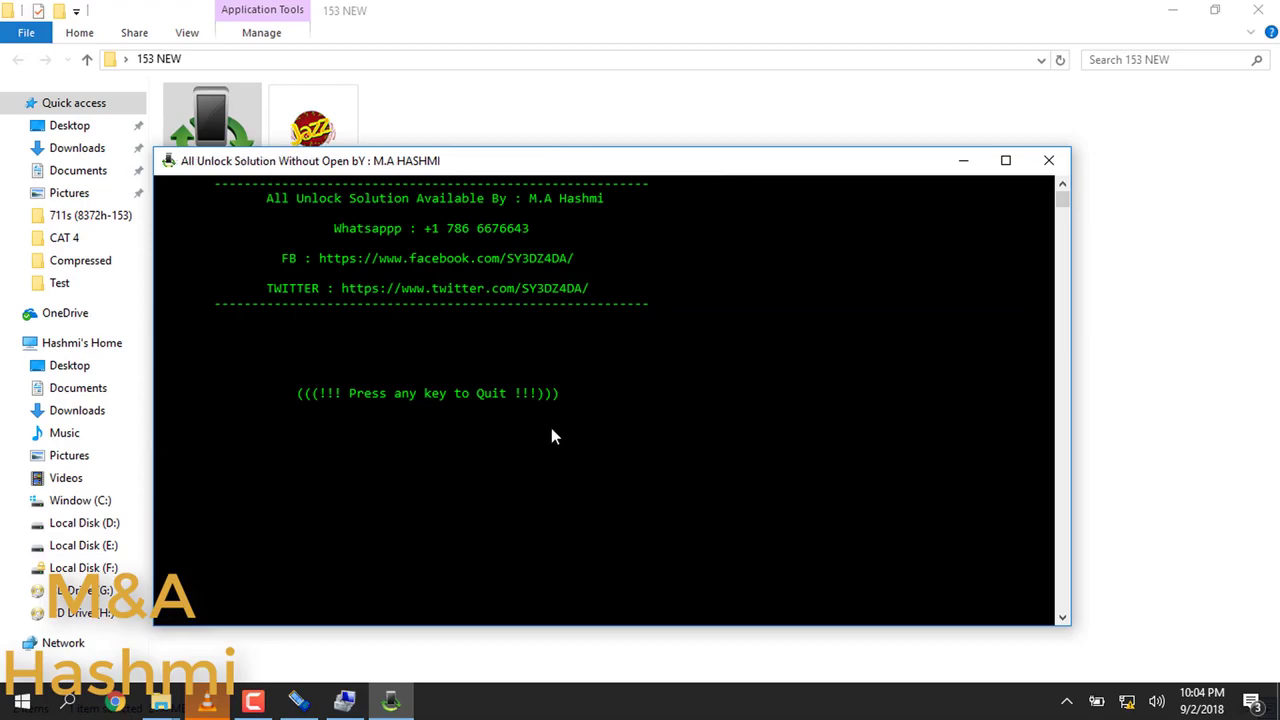
{"action": "left_click", "coordinate": [551, 436]}
{"action": "key", "text": "Escape"}
{"action": "key", "text": "Return"}
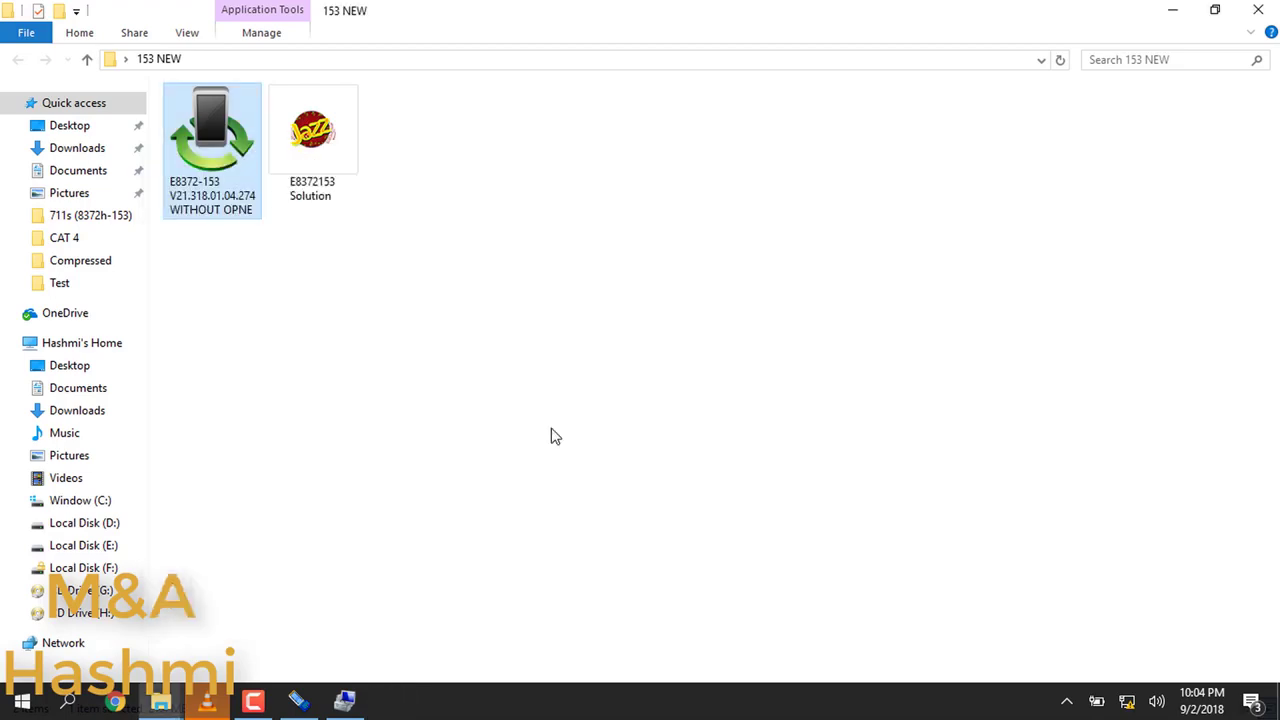
Step: Close Explorer and Computer Management, start a modem detection in DC-Unlocker, and bring Chrome forward
{"action": "left_click", "coordinate": [1258, 10]}
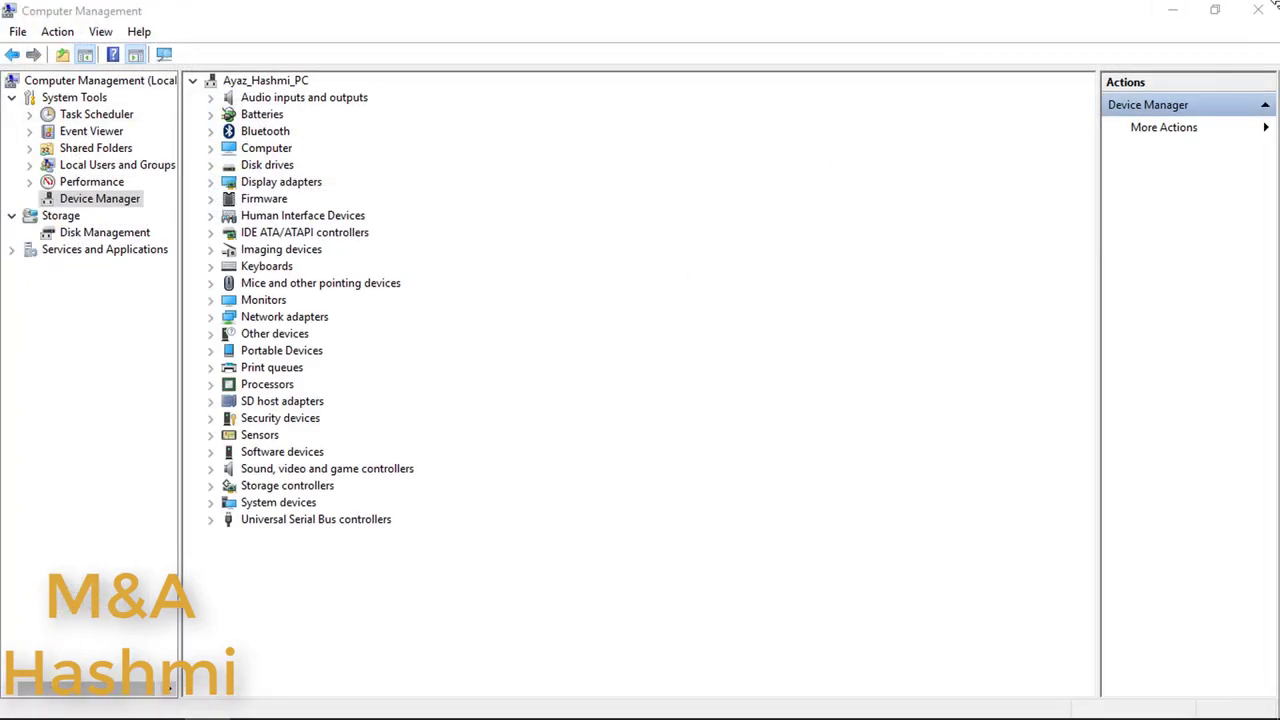
{"action": "left_click", "coordinate": [1262, 12]}
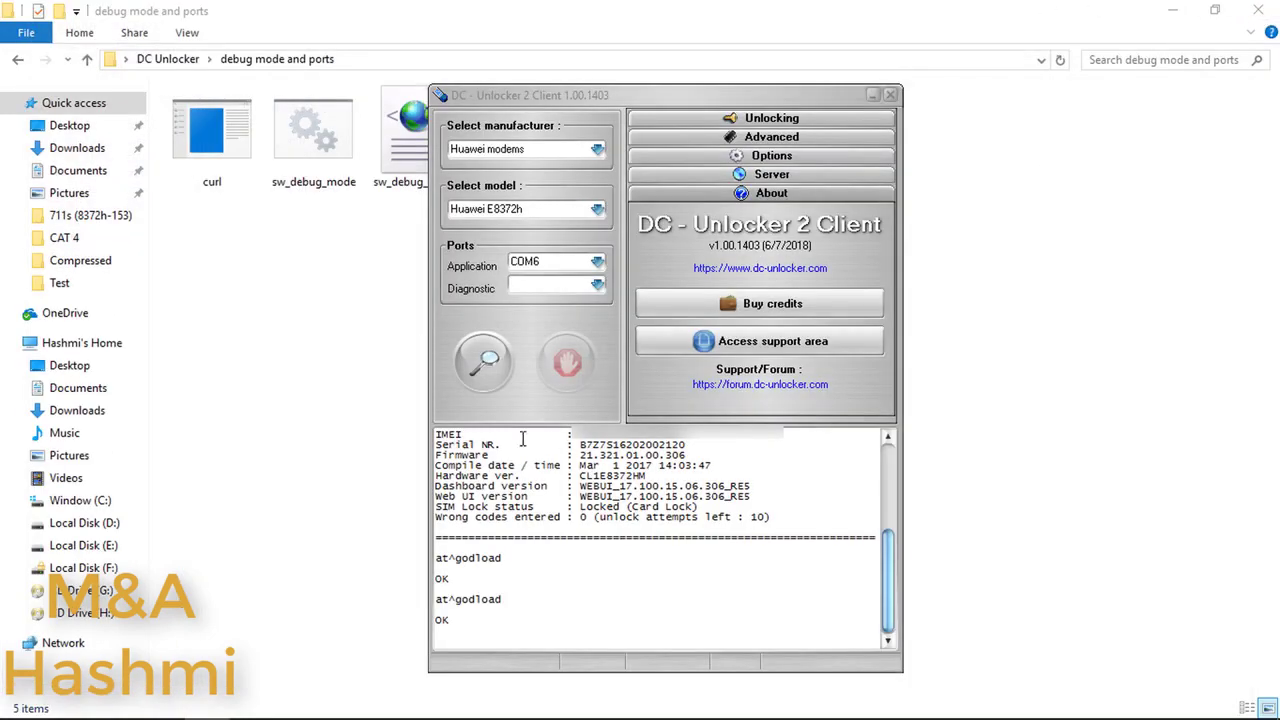
{"action": "left_click", "coordinate": [484, 369]}
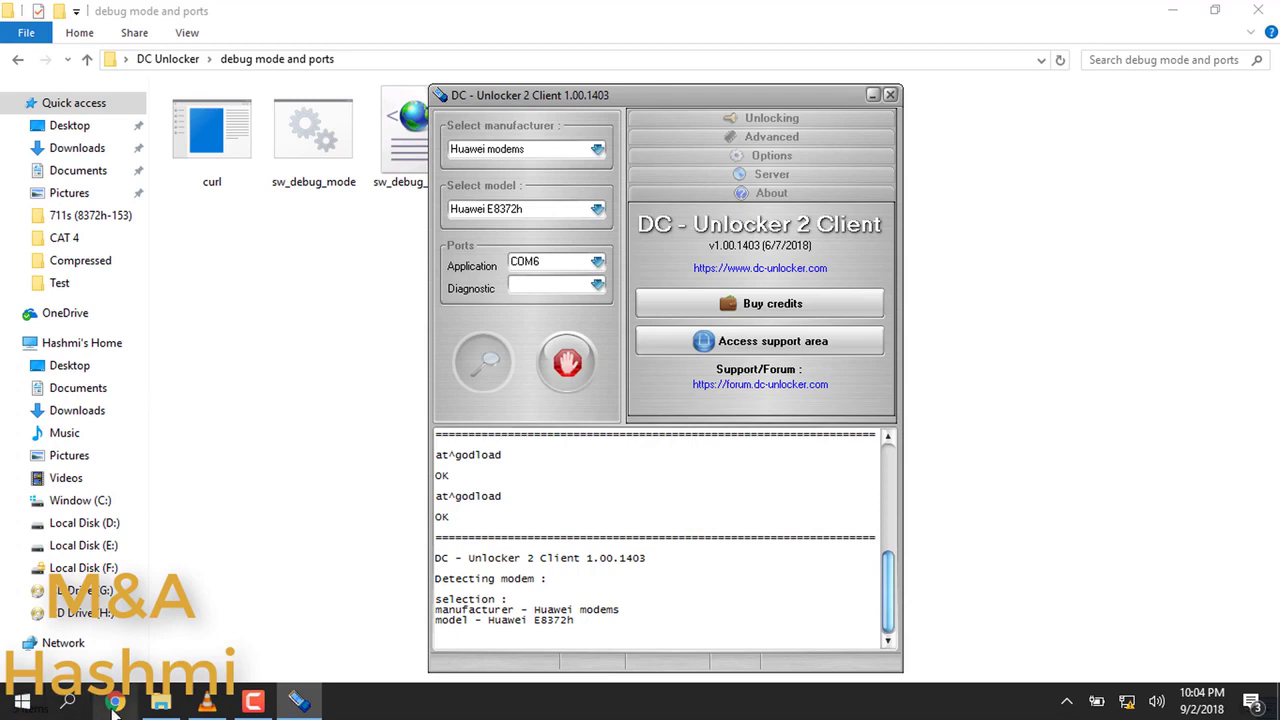
{"action": "left_click", "coordinate": [115, 703]}
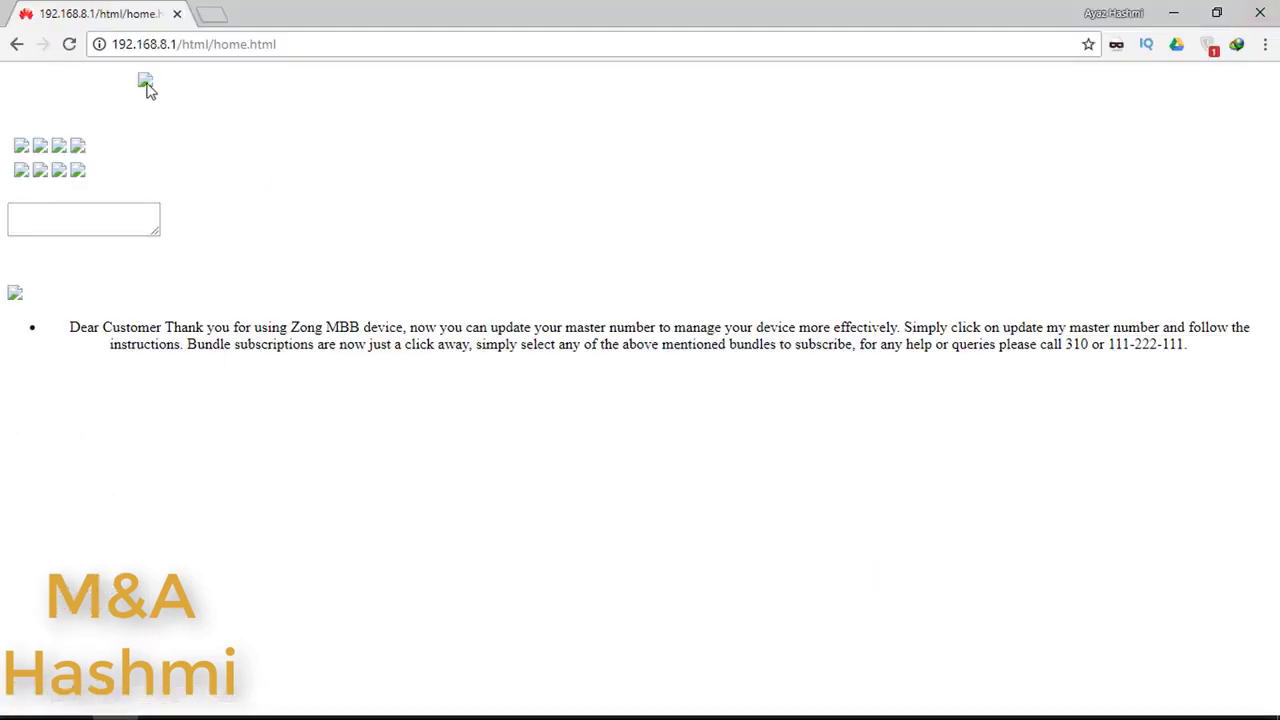
Step: Reload the Zong 4G page and log in with the router password, dismissing Chrome's password prompts
{"action": "left_click", "coordinate": [69, 46]}
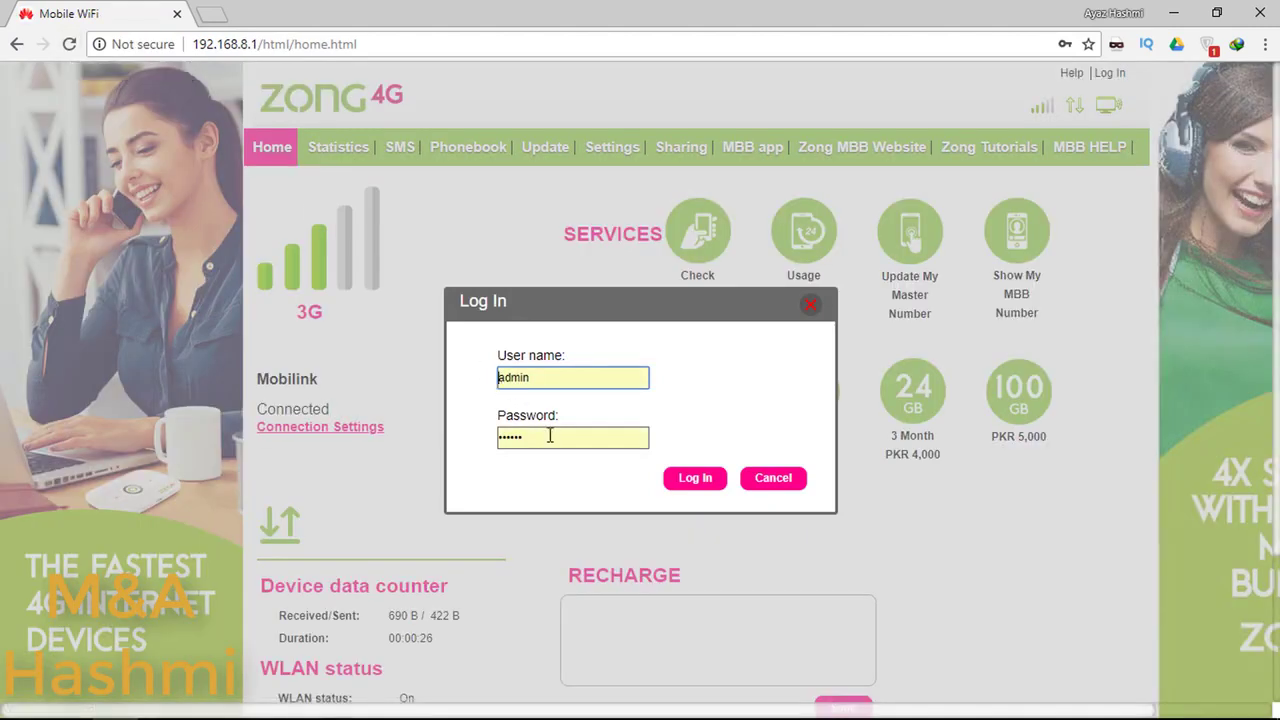
{"action": "left_click", "coordinate": [551, 437]}
{"action": "key", "text": "BackSpace"}
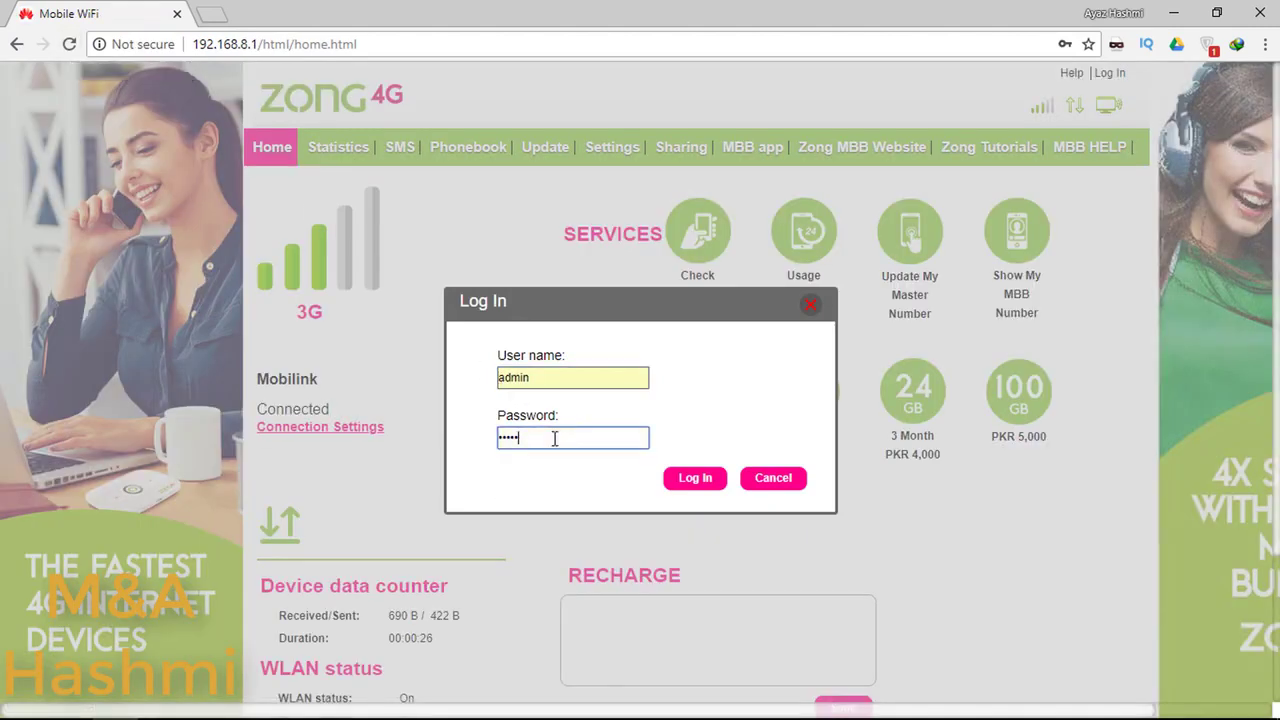
{"action": "left_click", "coordinate": [706, 480]}
{"action": "left_click", "coordinate": [780, 480]}
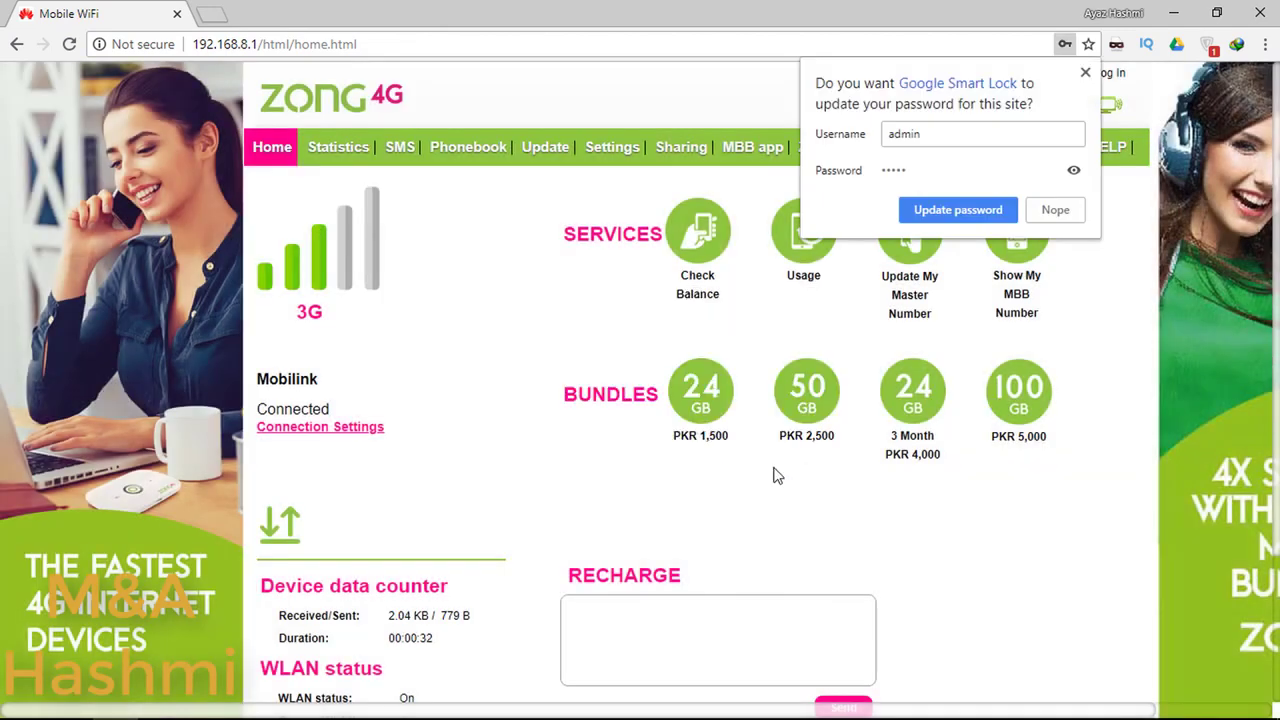
{"action": "left_click", "coordinate": [70, 45]}
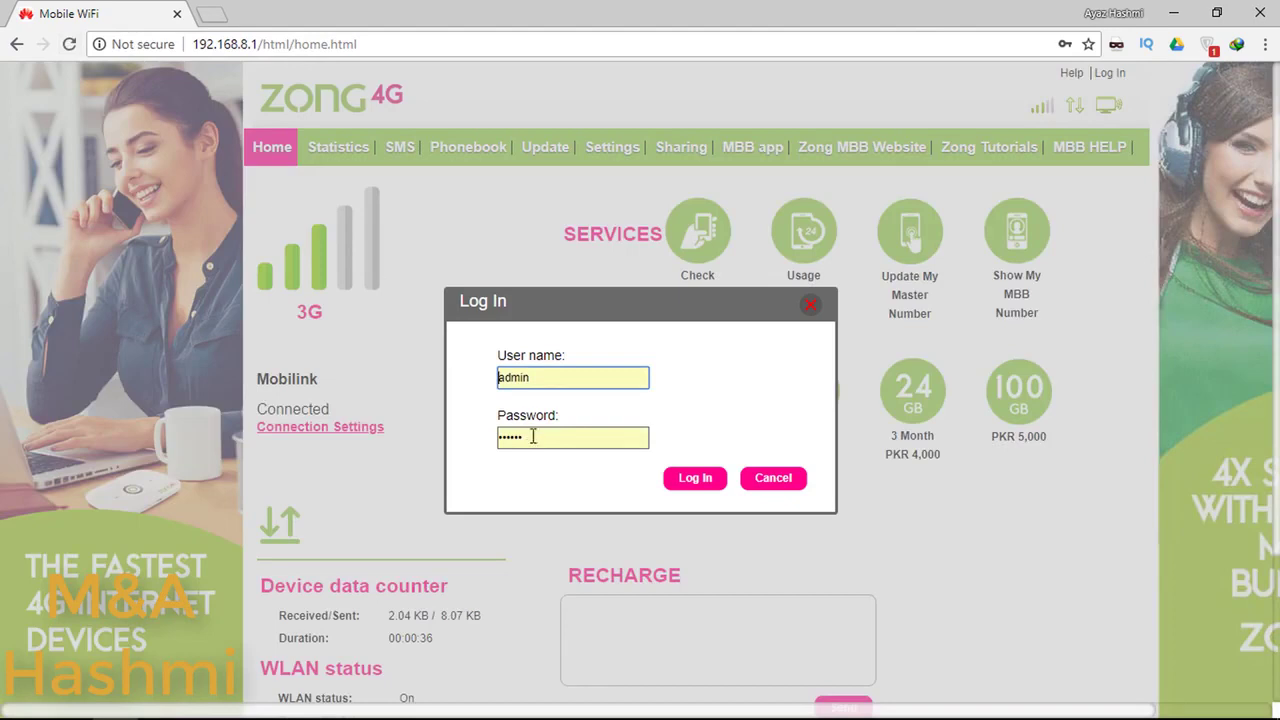
{"action": "left_click", "coordinate": [549, 440]}
{"action": "key", "text": "BackSpace"}
{"action": "key", "text": "Return"}
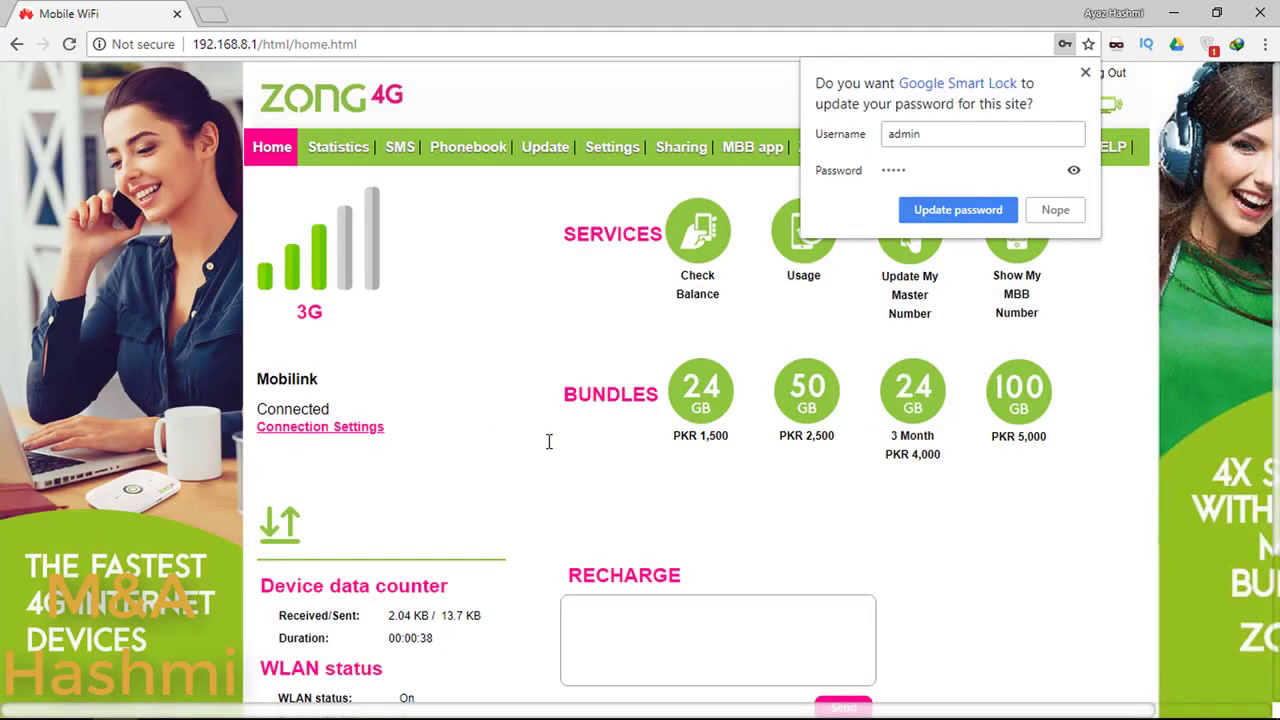
{"action": "left_click", "coordinate": [549, 444]}
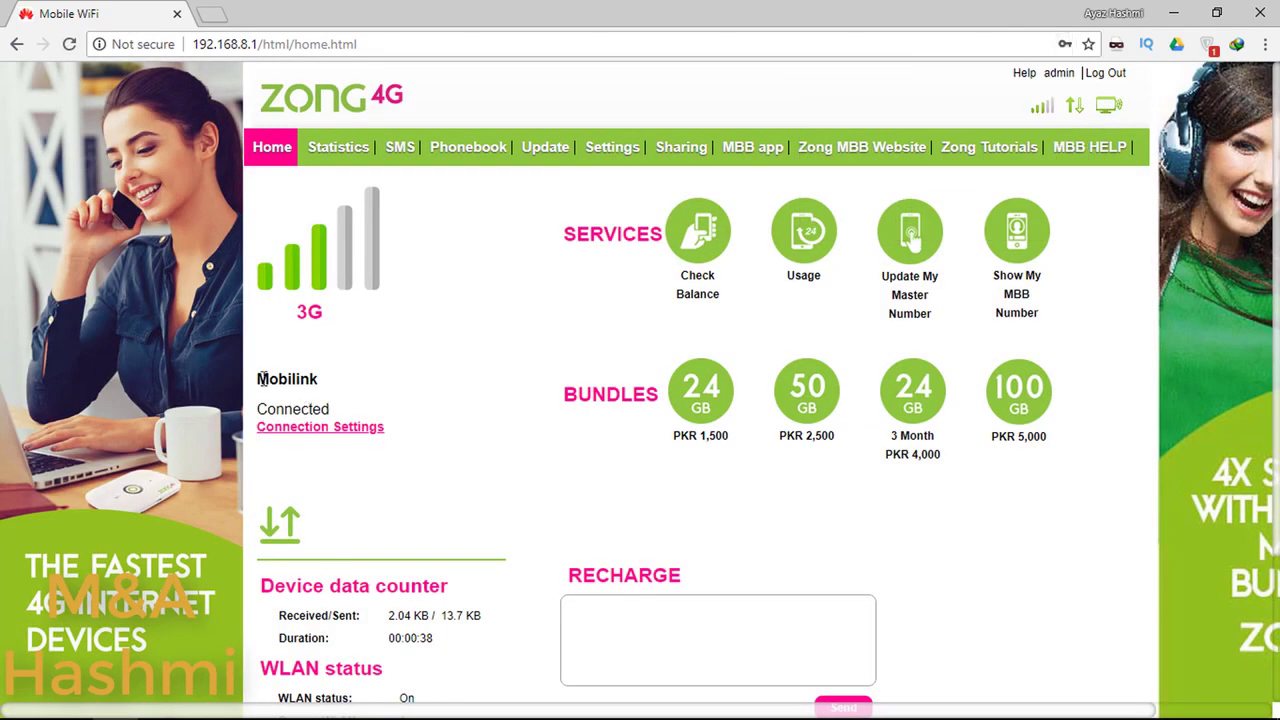
Step: Check the Mobilink SIM shows Connected, then switch back to DC-Unlocker 2 Client
{"action": "left_click_drag", "start_coordinate": [258, 378], "coordinate": [318, 381]}
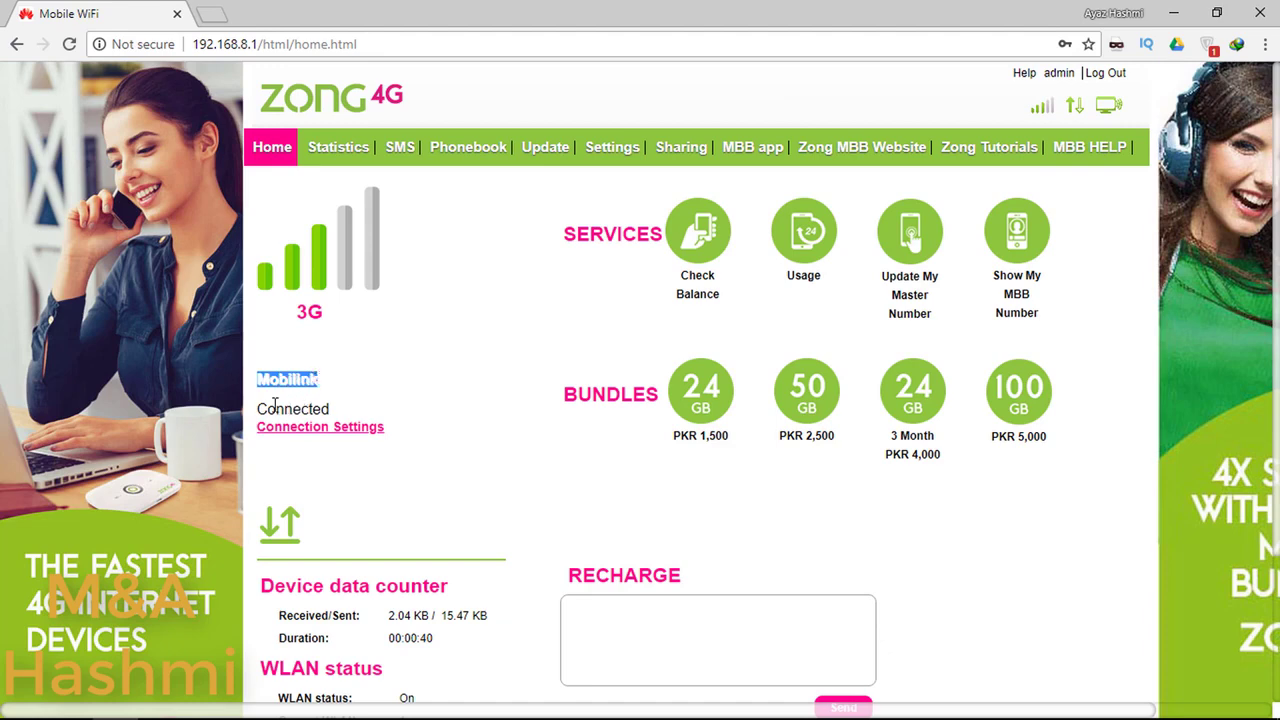
{"action": "mouse_move", "coordinate": [254, 407]}
{"action": "left_mouse_down"}
{"action": "mouse_move", "coordinate": [322, 408]}
{"action": "mouse_move", "coordinate": [265, 408]}
{"action": "left_mouse_up"}
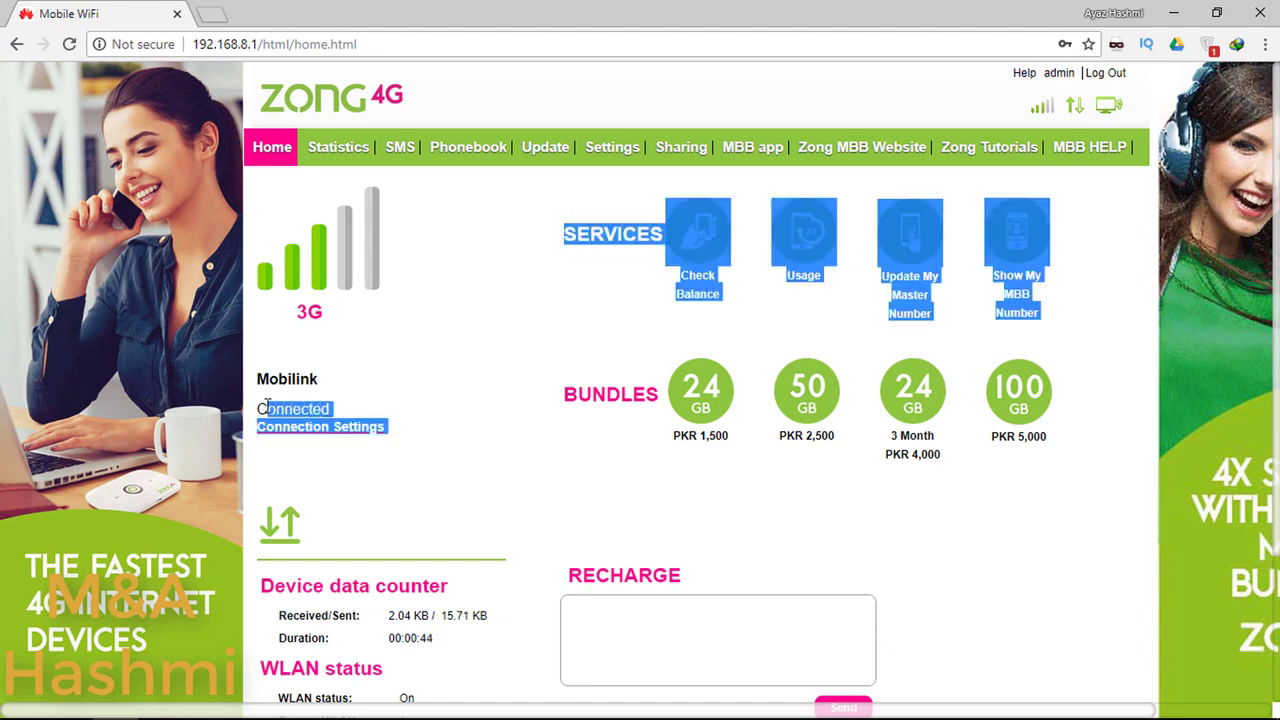
{"action": "left_click", "coordinate": [254, 407]}
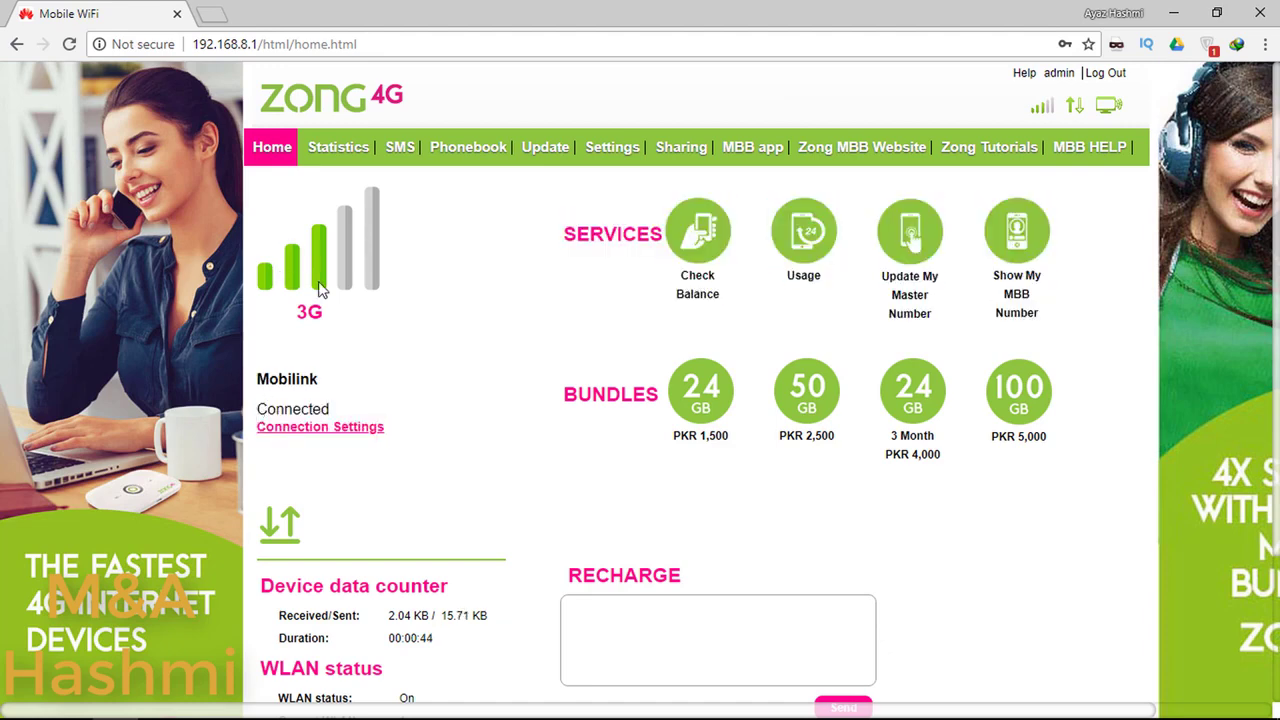
{"action": "left_click", "coordinate": [298, 704]}
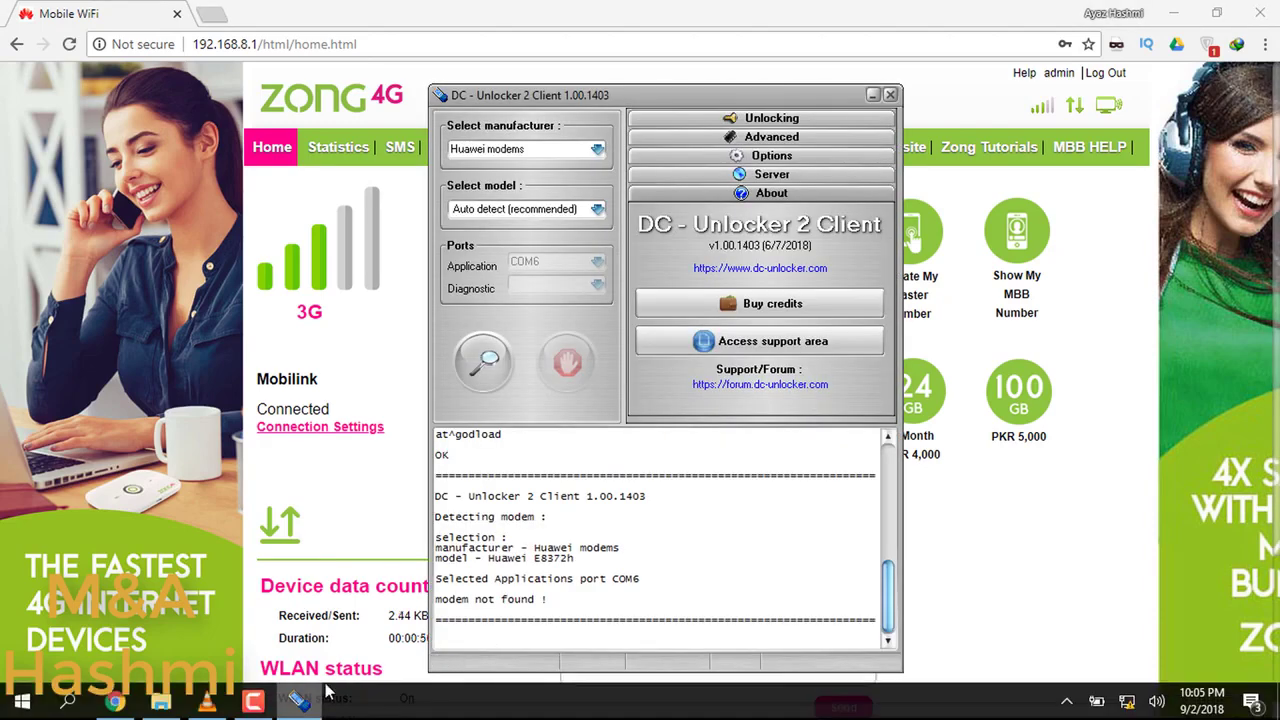
Step: Run the sw_debug_mode script from the debug mode and ports folder and close its console
{"action": "mouse_move", "coordinate": [155, 708]}
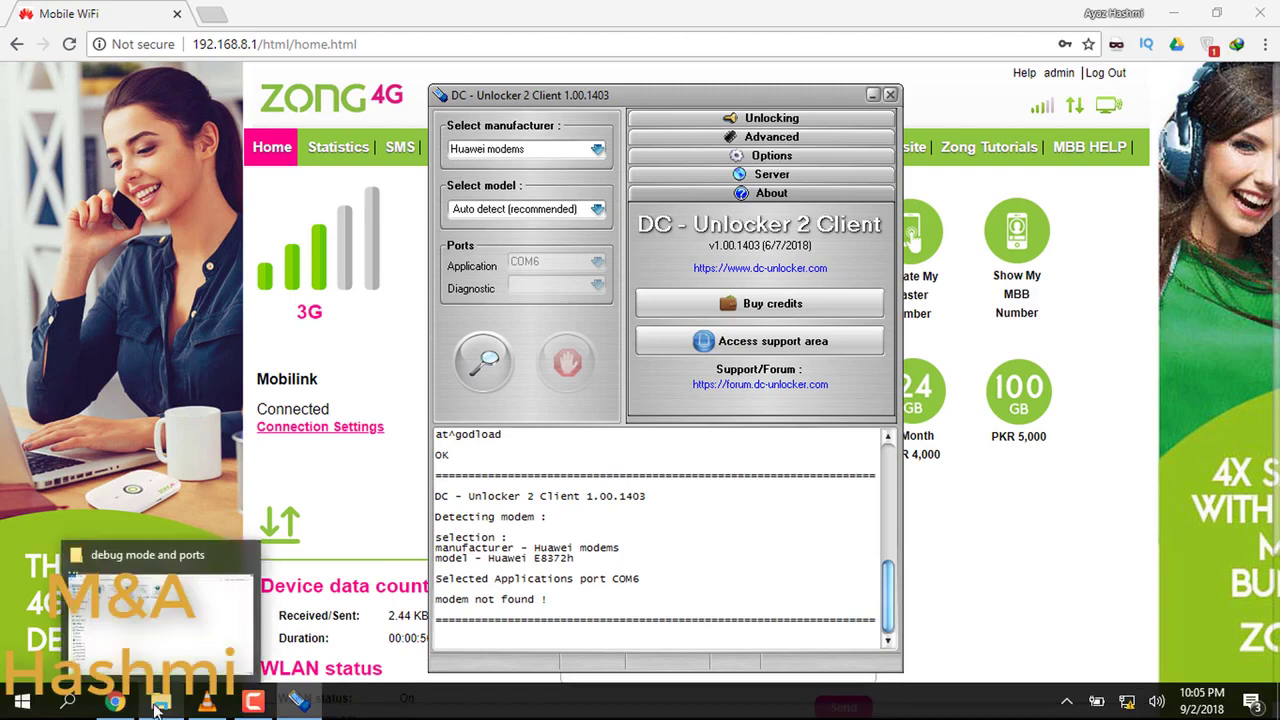
{"action": "left_click", "coordinate": [134, 642]}
{"action": "left_click", "coordinate": [314, 145]}
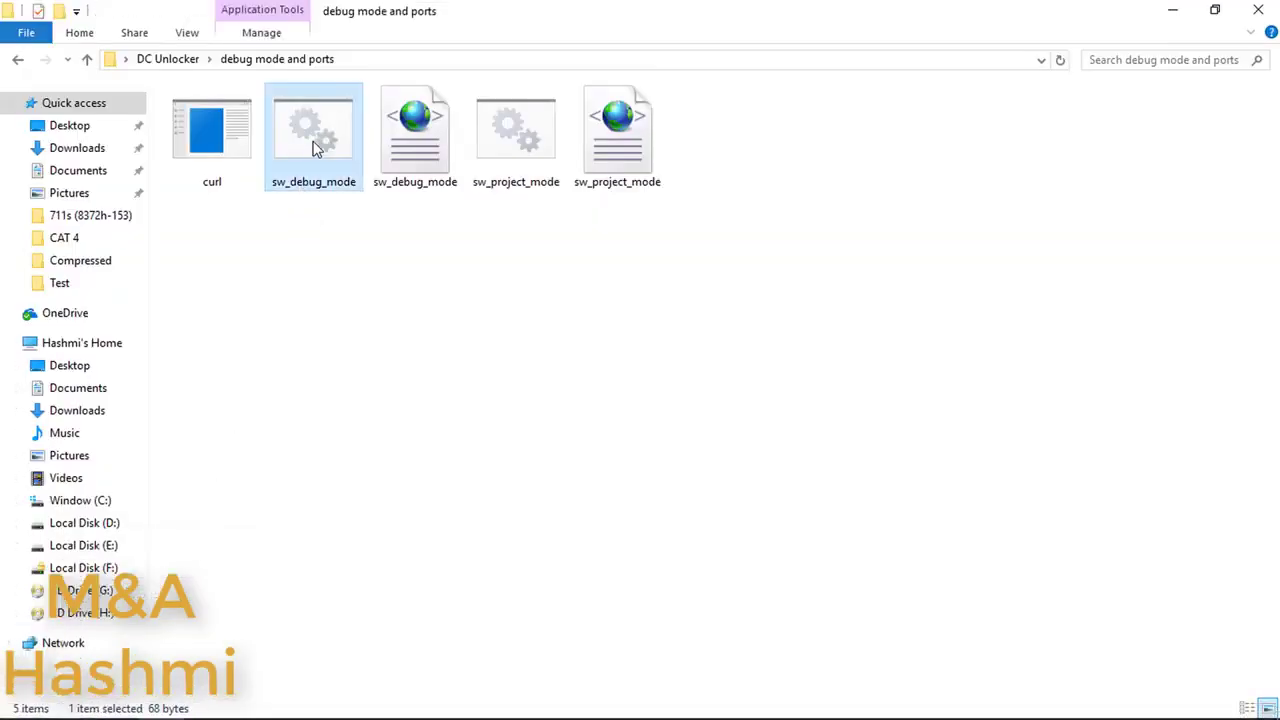
{"action": "double_click", "coordinate": [314, 145]}
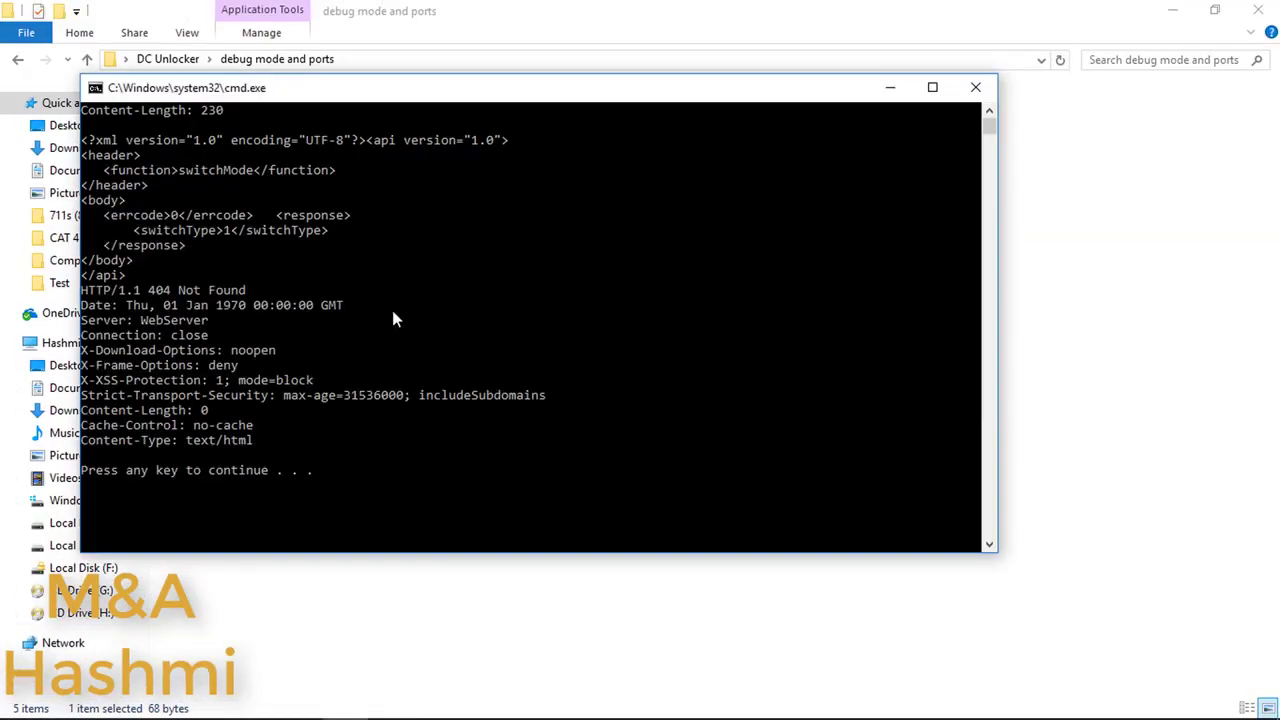
{"action": "left_click", "coordinate": [503, 460]}
{"action": "key", "text": "Return"}
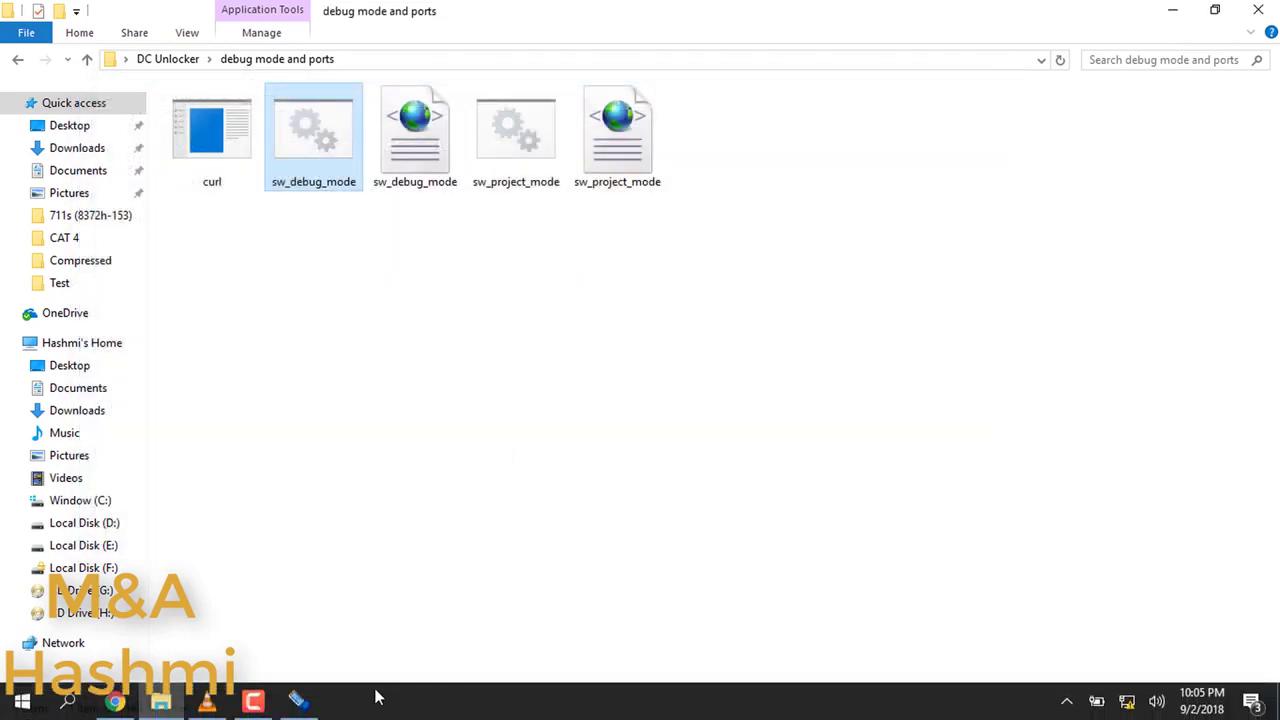
Step: Detect the modem in DC-Unlocker and confirm SIM Lock status reads unlocked
{"action": "left_click", "coordinate": [300, 703]}
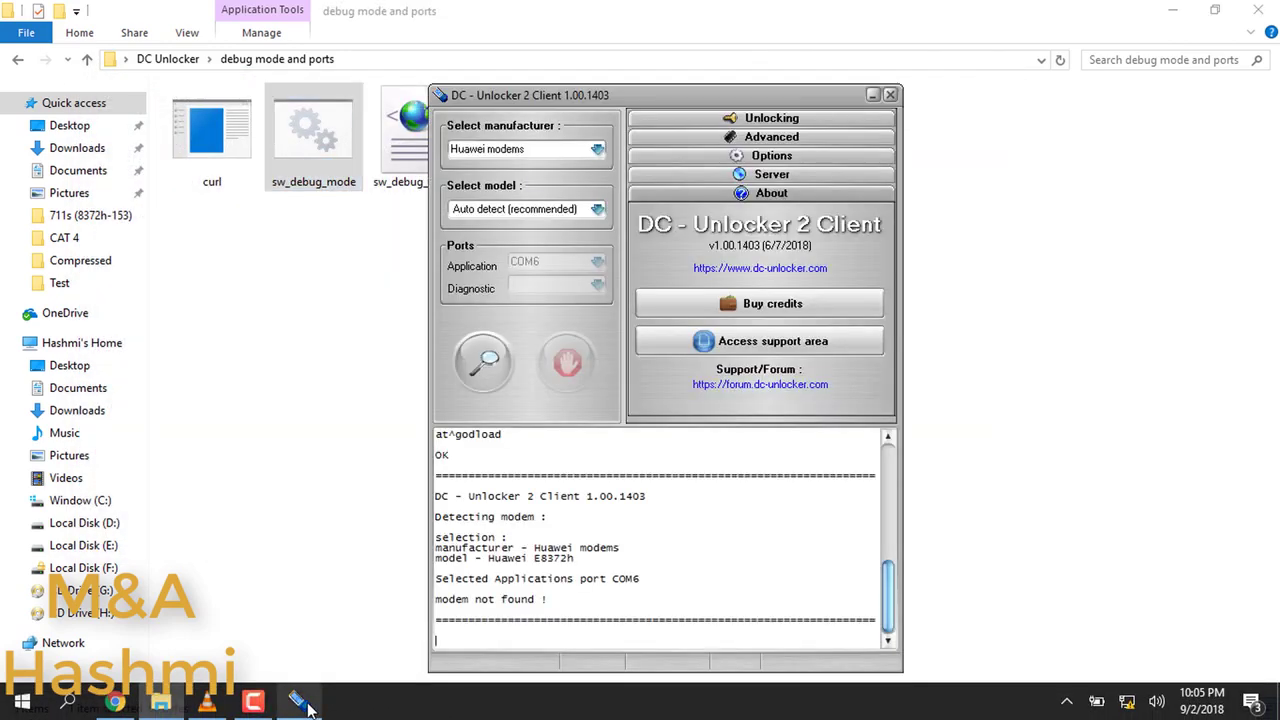
{"action": "left_click", "coordinate": [488, 368]}
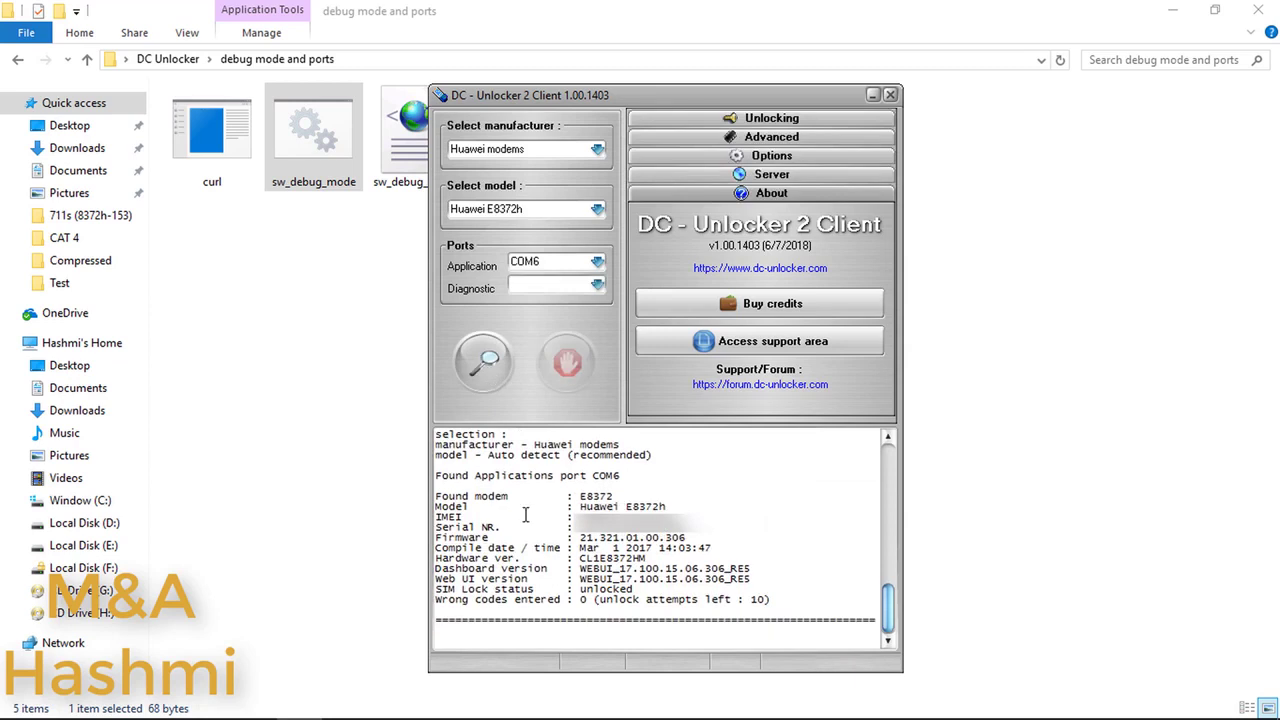
{"action": "left_click_drag", "start_coordinate": [578, 590], "coordinate": [634, 590]}
{"action": "triple_click", "coordinate": [634, 590]}
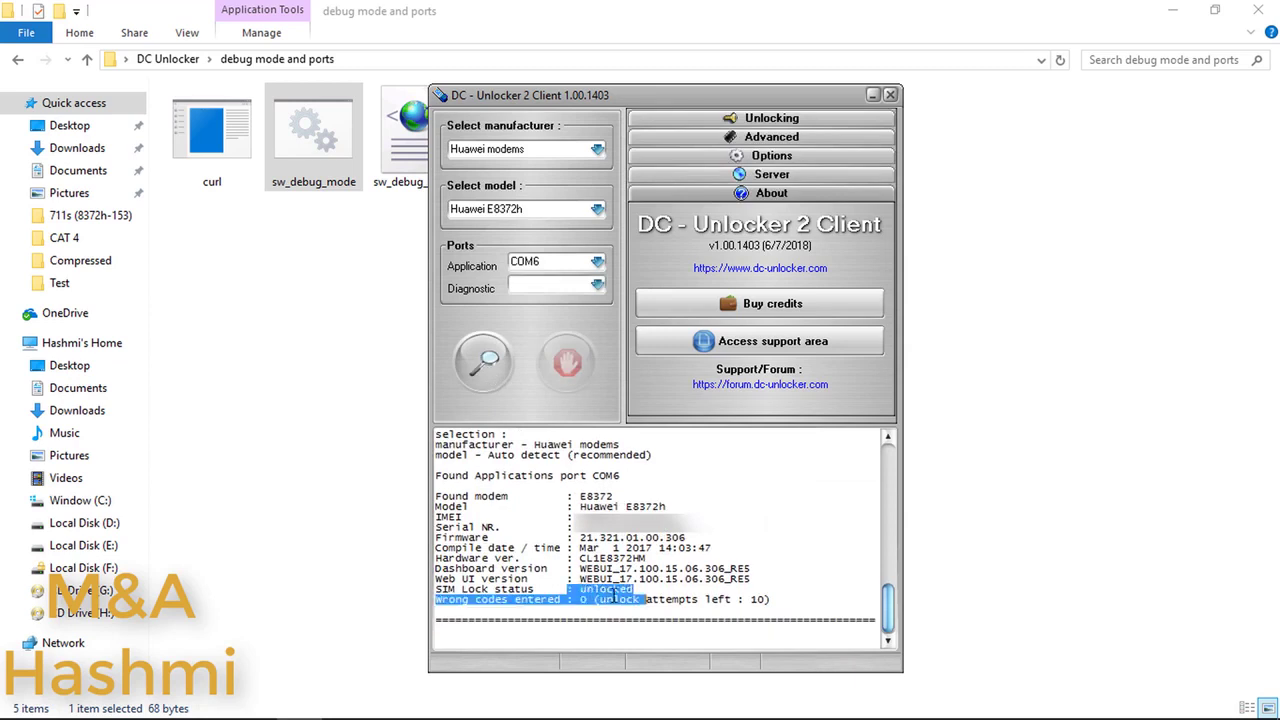
{"action": "left_click", "coordinate": [634, 590]}
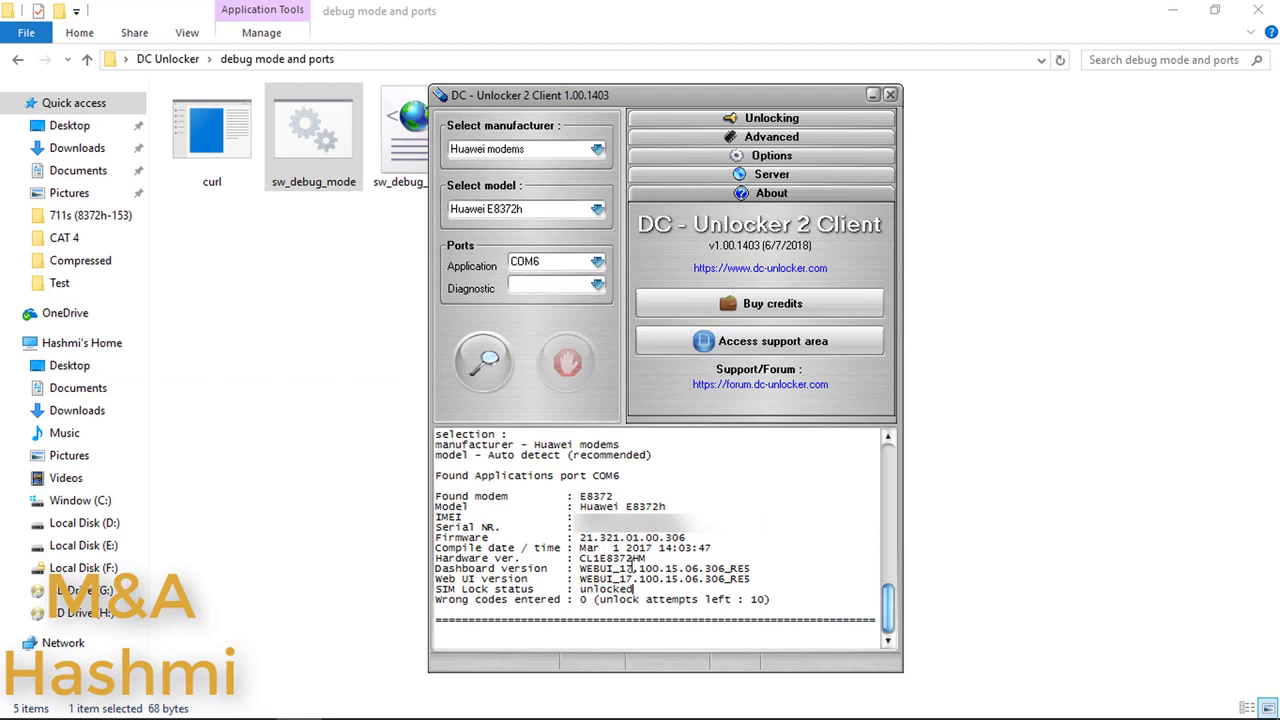
Step: Confirm the model is Huawei E8372h, then close DC-Unlocker and the ports folder
{"action": "left_click_drag", "start_coordinate": [576, 506], "coordinate": [660, 506]}
{"action": "left_click_drag", "start_coordinate": [578, 497], "coordinate": [619, 497]}
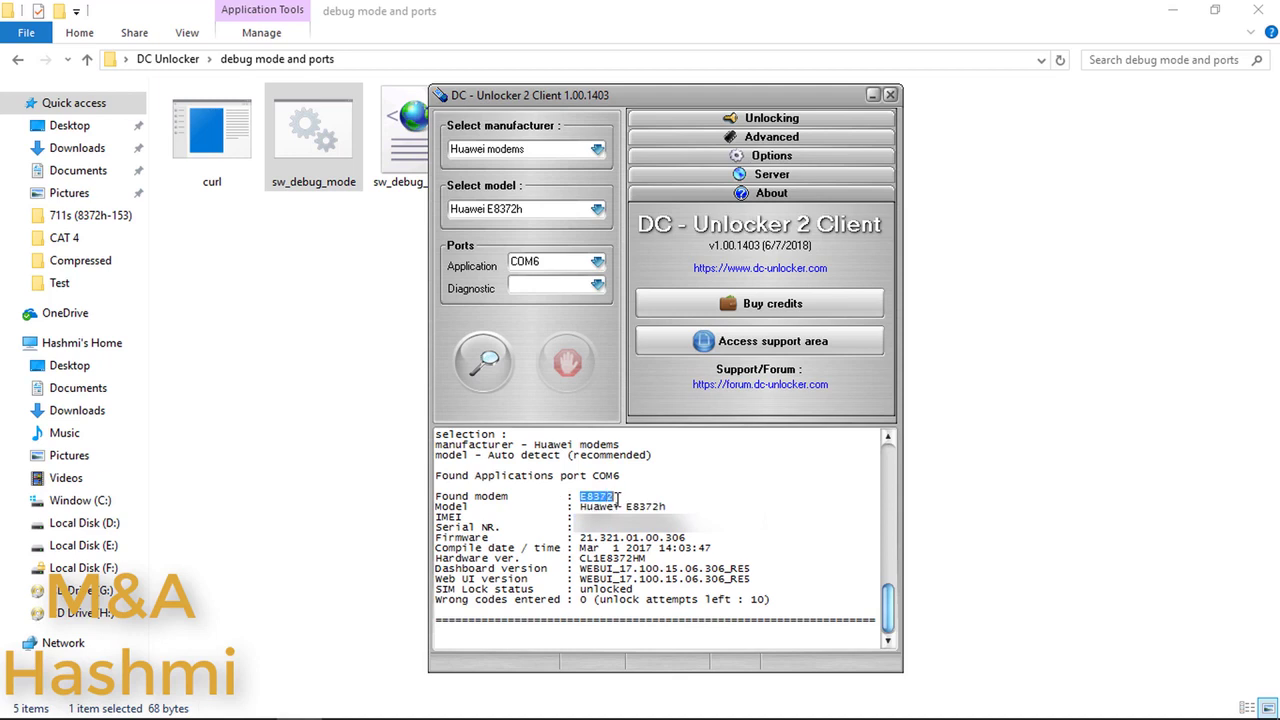
{"action": "left_click", "coordinate": [890, 96]}
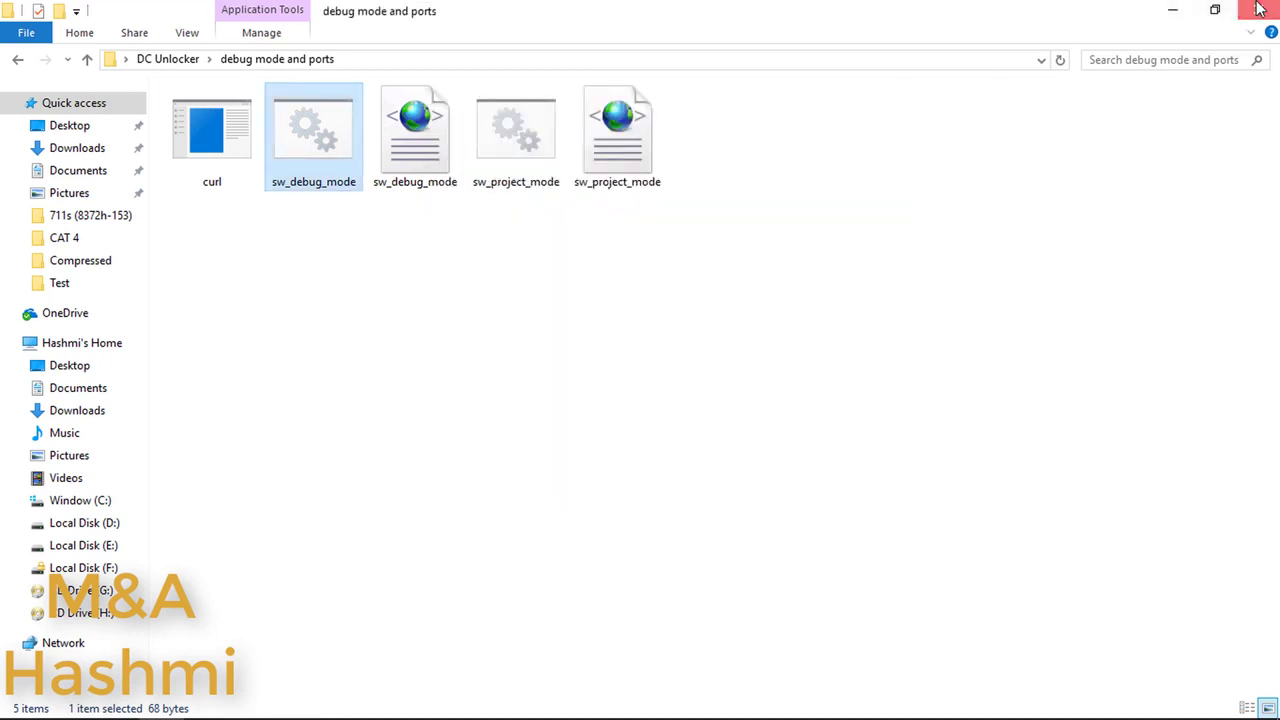
{"action": "left_click", "coordinate": [1258, 10]}
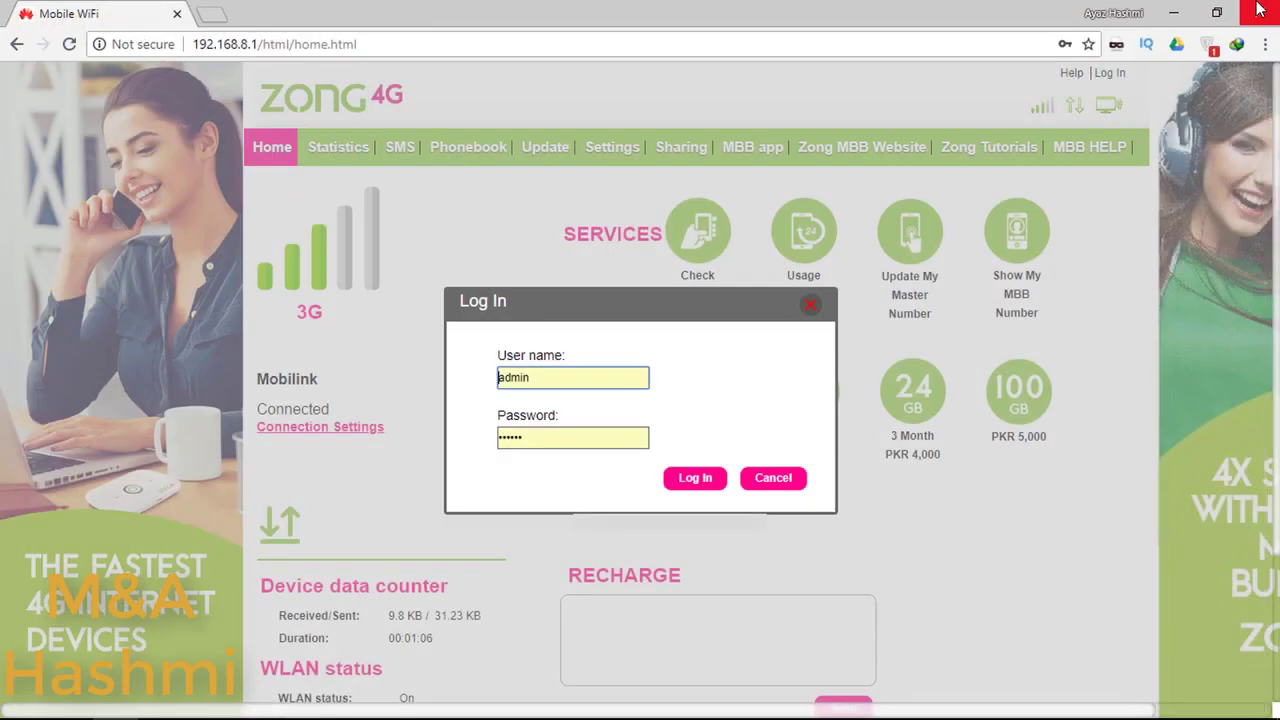
Step: Log in to the router and open Settings > System > Device Information
{"action": "left_click", "coordinate": [630, 436]}
{"action": "key", "text": "BackSpace"}
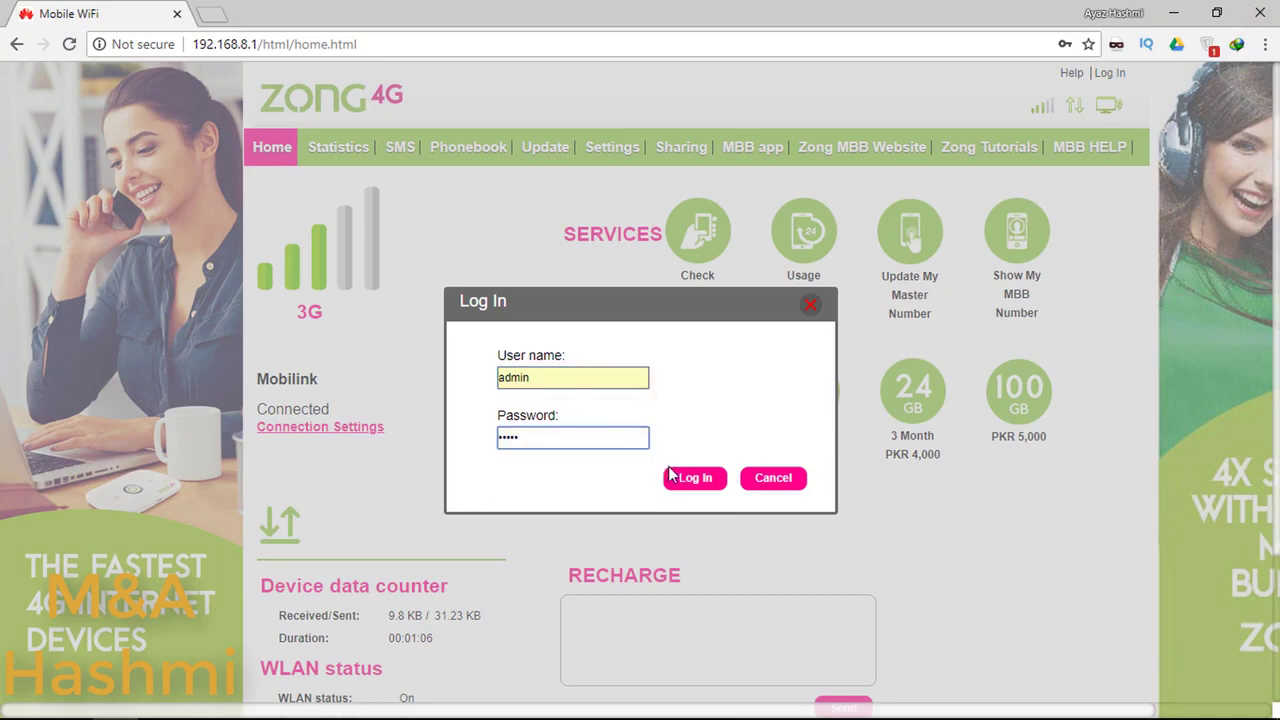
{"action": "left_click", "coordinate": [698, 484]}
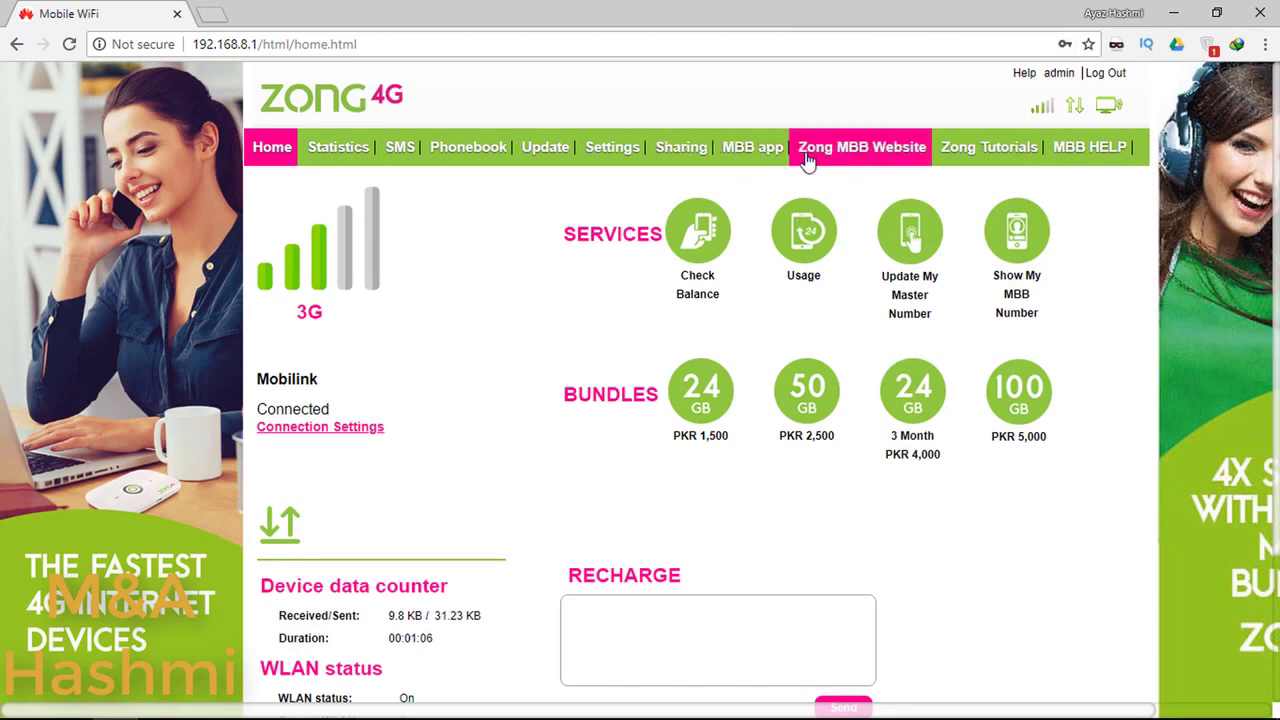
{"action": "left_click", "coordinate": [605, 166]}
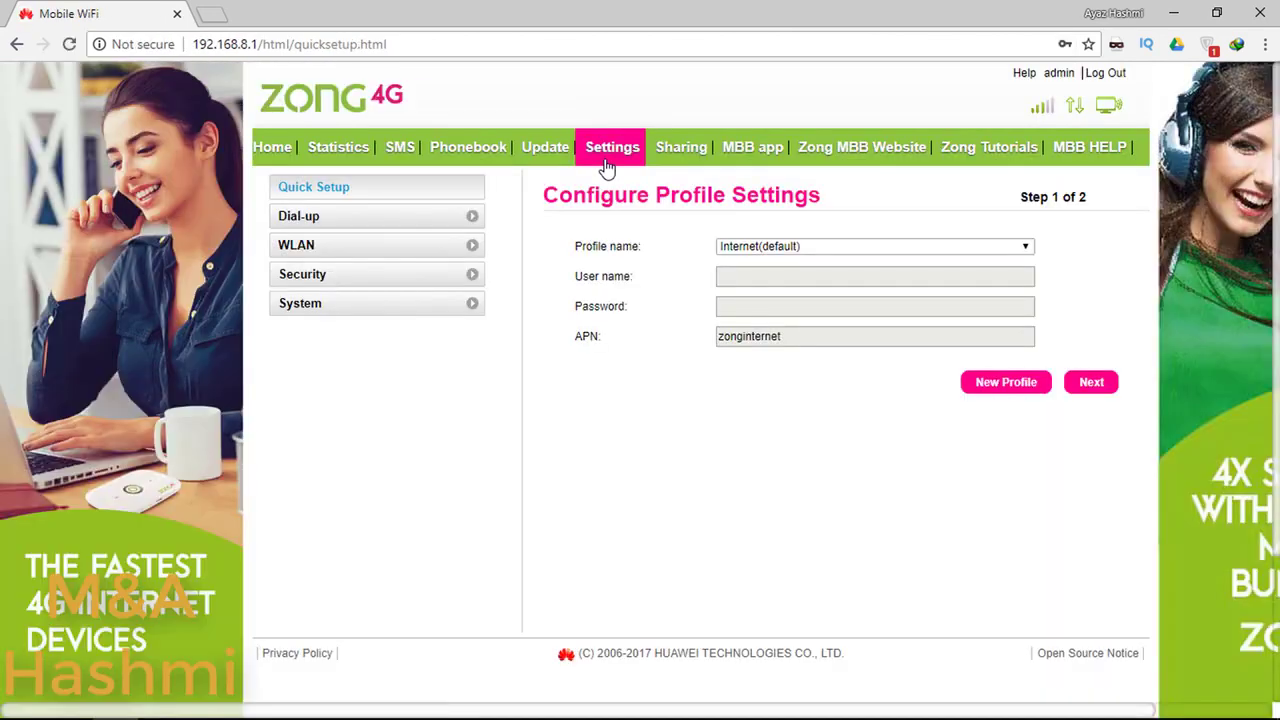
{"action": "left_click", "coordinate": [369, 312]}
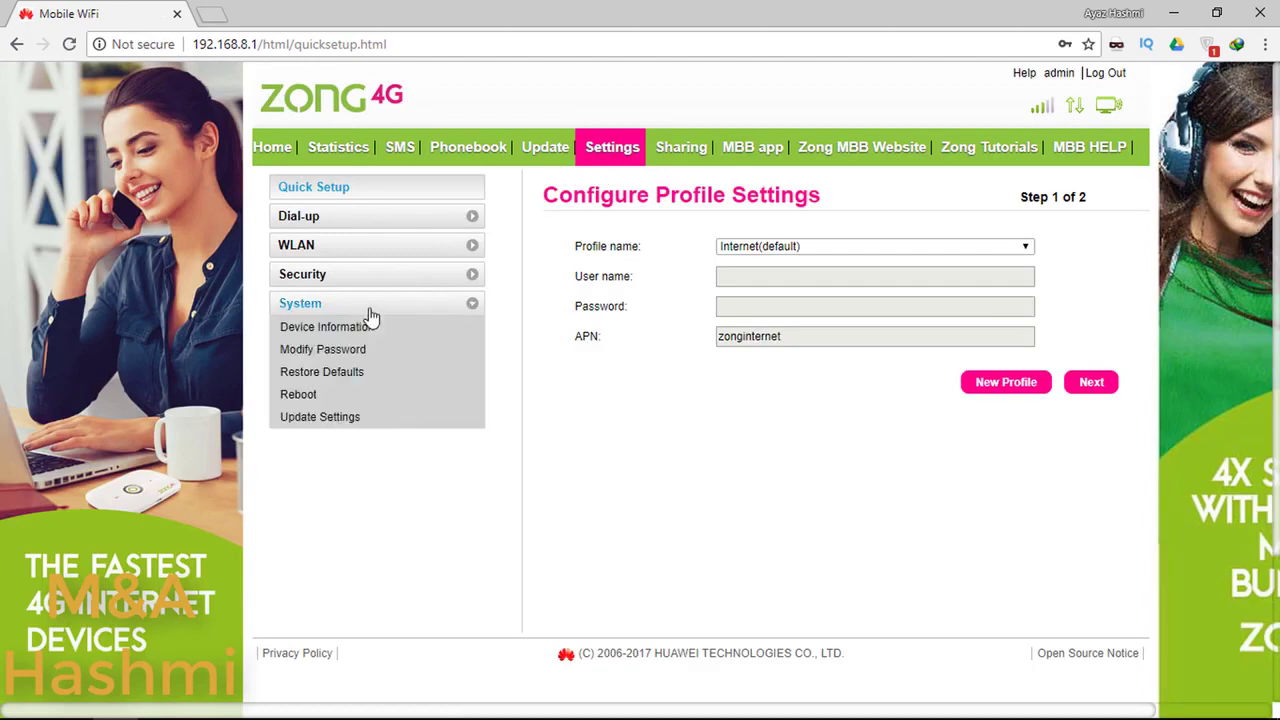
{"action": "left_click", "coordinate": [336, 339]}
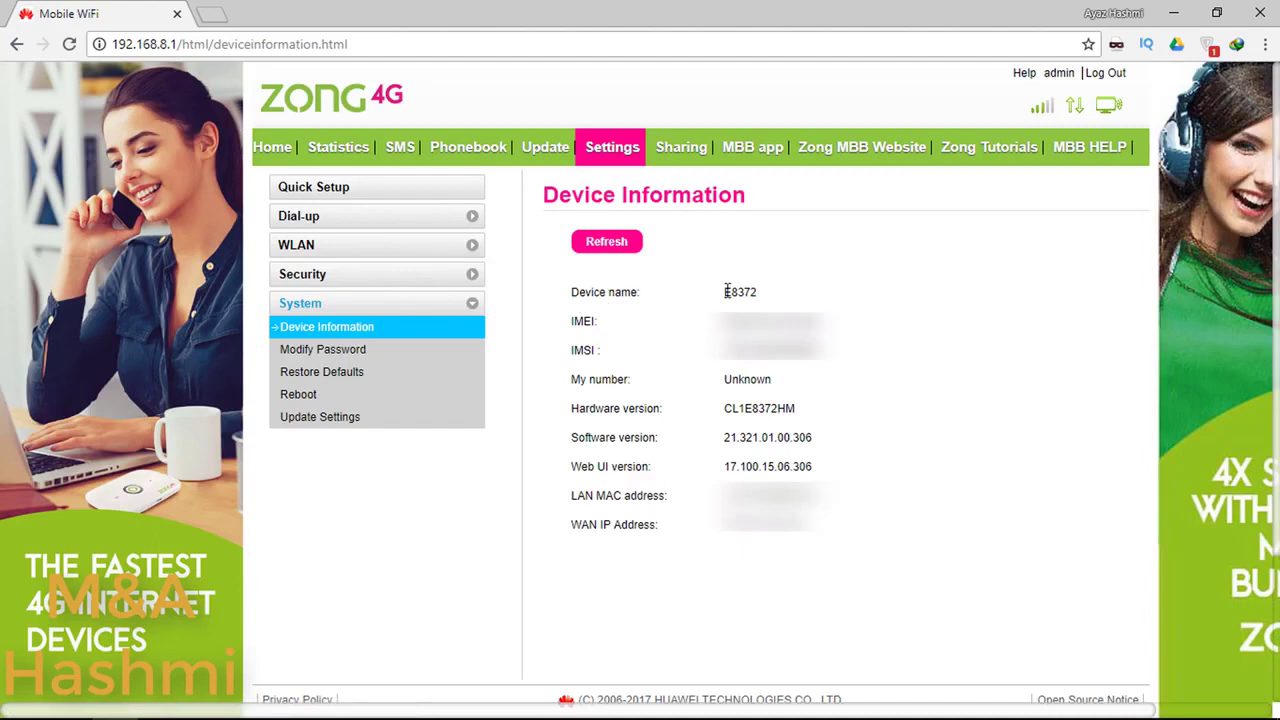
Step: Verify the page lists device E8372 with software version 21.321.01.00.306
{"action": "left_click_drag", "start_coordinate": [571, 291], "coordinate": [789, 298]}
{"action": "left_click", "coordinate": [766, 293]}
{"action": "left_click_drag", "start_coordinate": [722, 437], "coordinate": [826, 443]}
{"action": "left_click", "coordinate": [813, 436]}
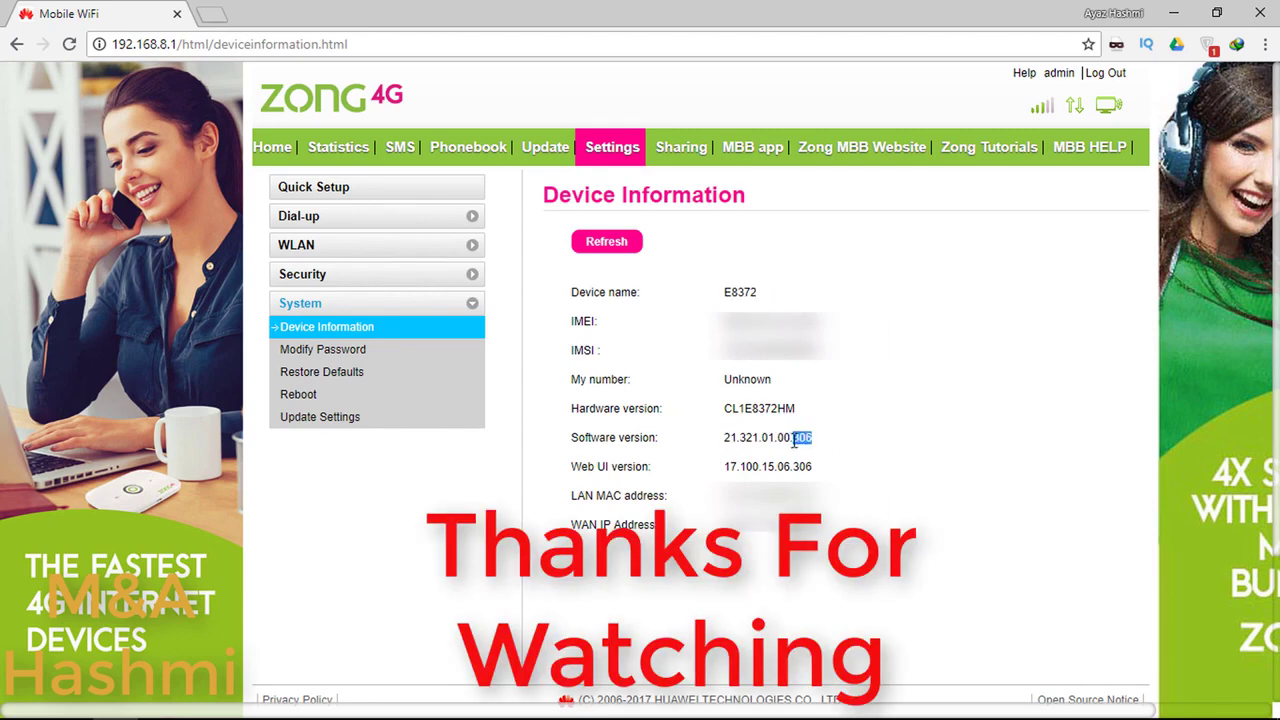
{"action": "left_click", "coordinate": [781, 447]}
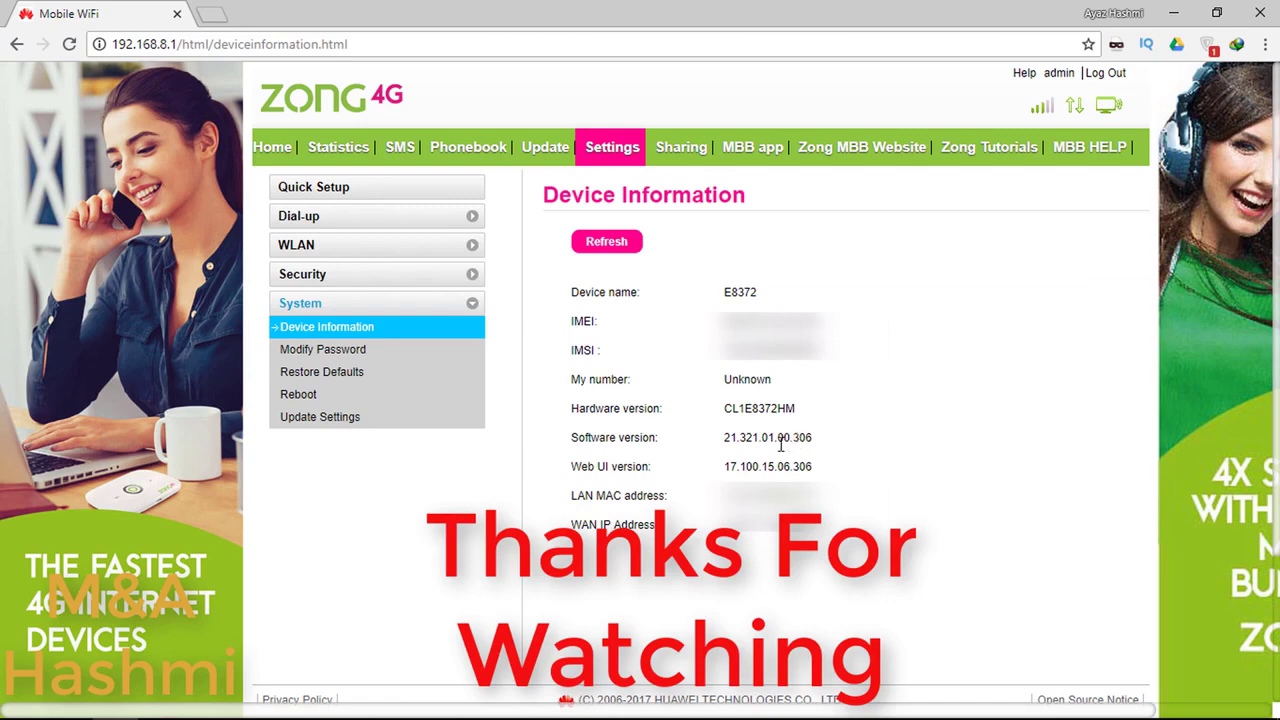